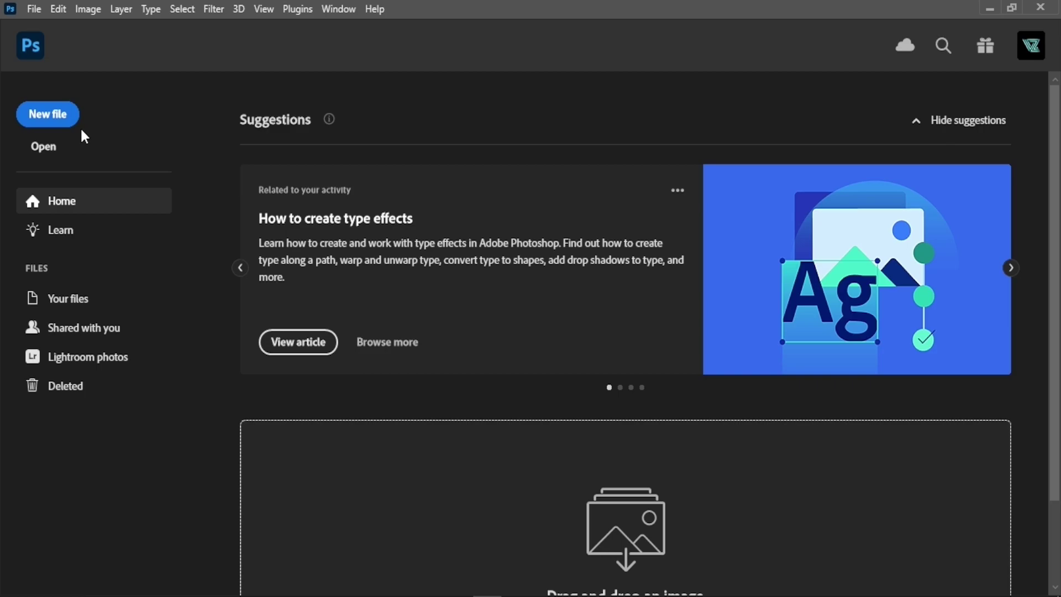
# Create a 1080 x 1920 px document named ps at resolution 300, RGB Color, white background.
pyautogui.hotkey('ctrl', 'n')
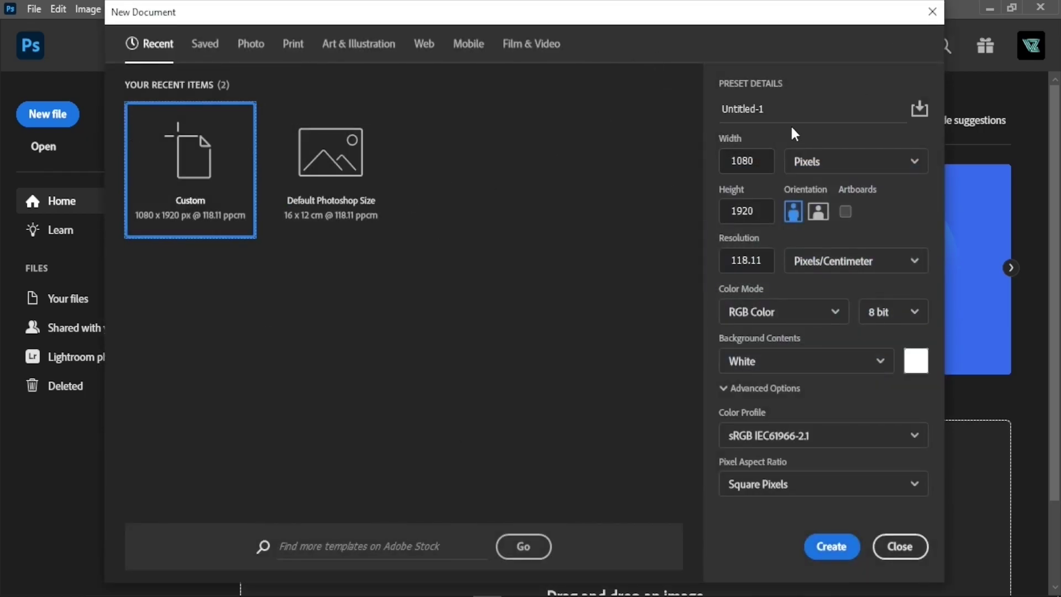
pyautogui.press('Tab')
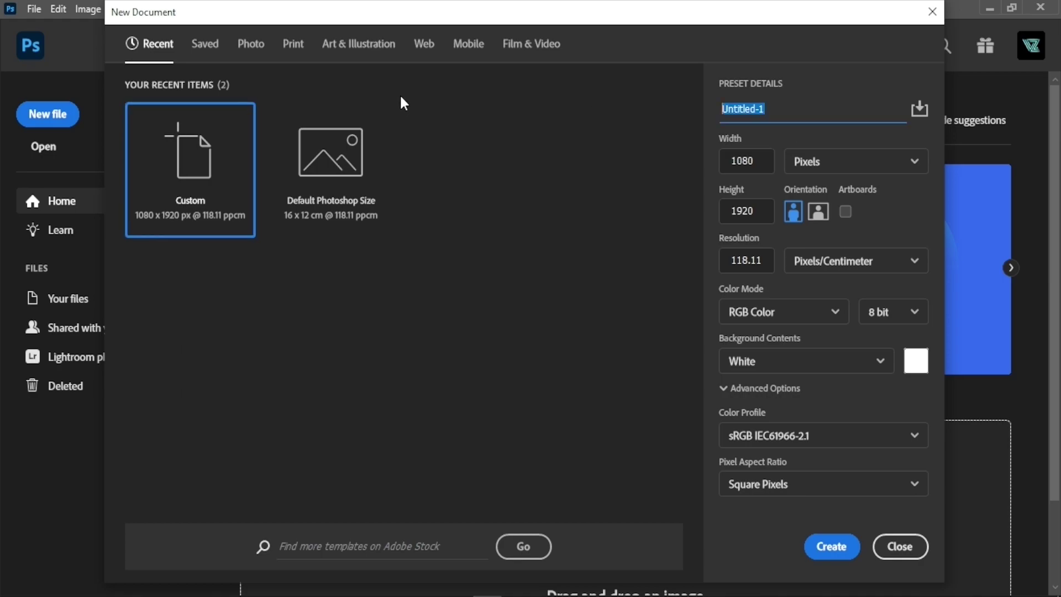
pyautogui.press('BackSpace')
pyautogui.write('ps')
pyautogui.click(908, 160)
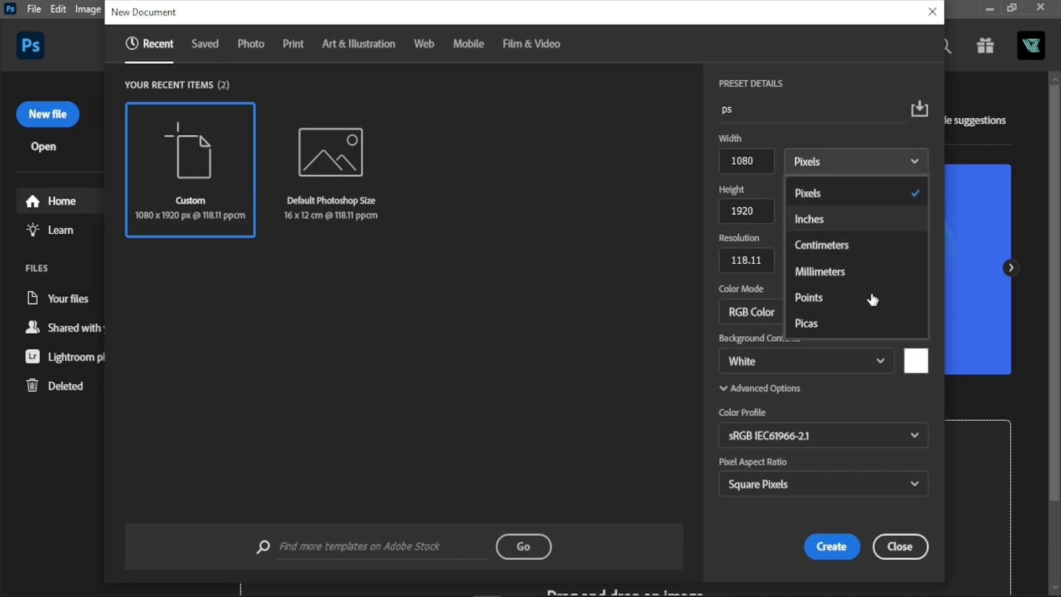
pyautogui.click(872, 137)
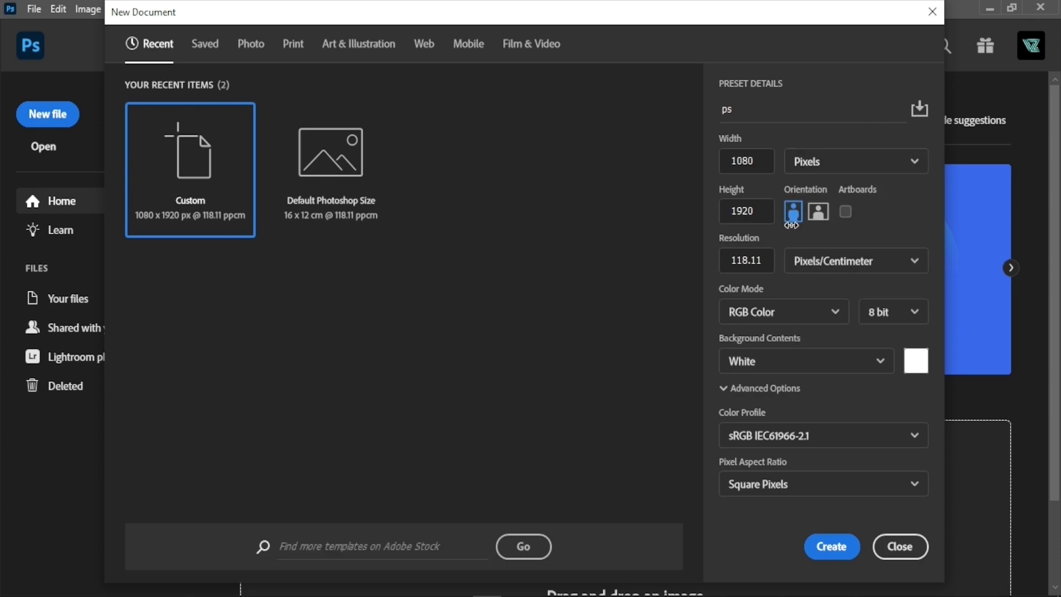
pyautogui.press('Tab')
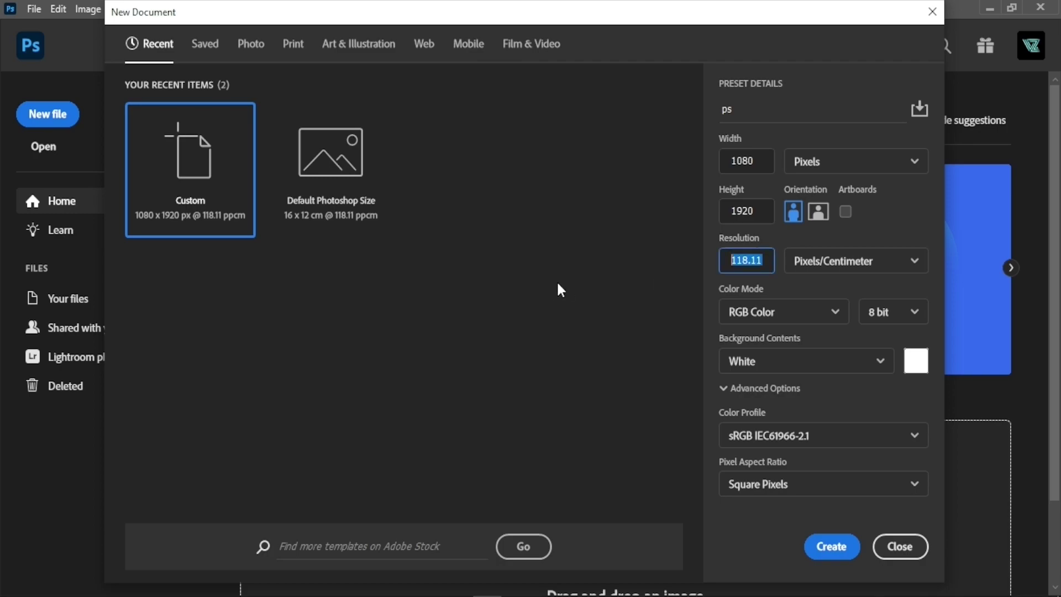
pyautogui.write('3-0')
pyautogui.press('BackSpace')
pyautogui.press('BackSpace')
pyautogui.write('00')
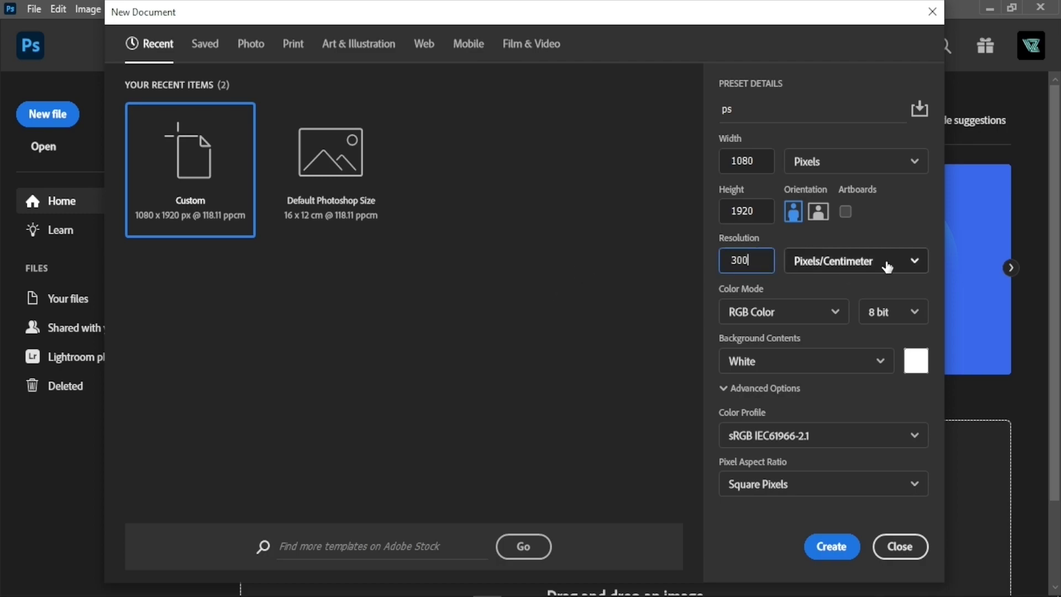
pyautogui.click(788, 313)
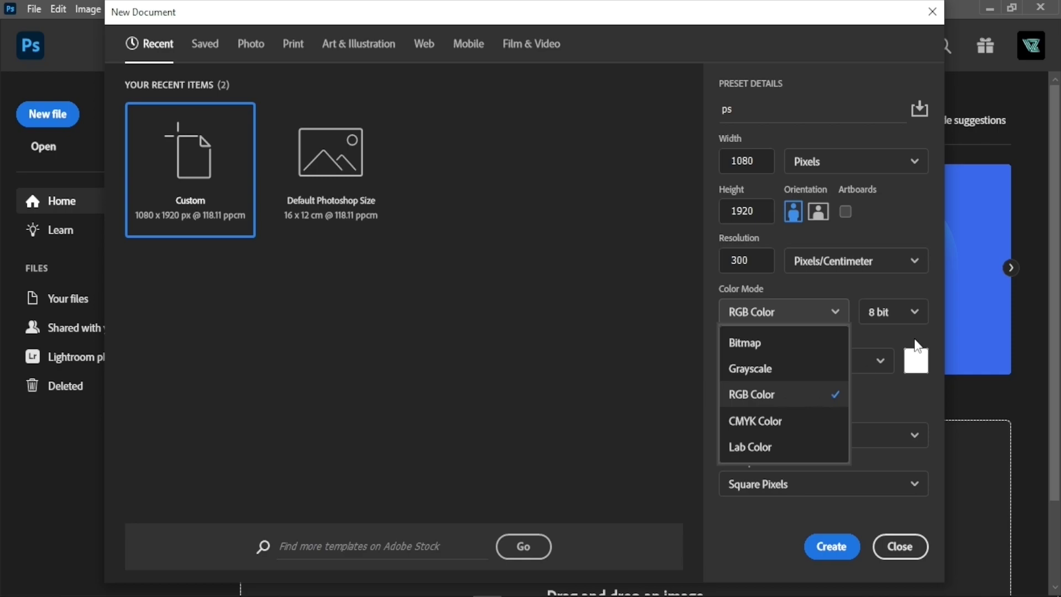
pyautogui.click(850, 298)
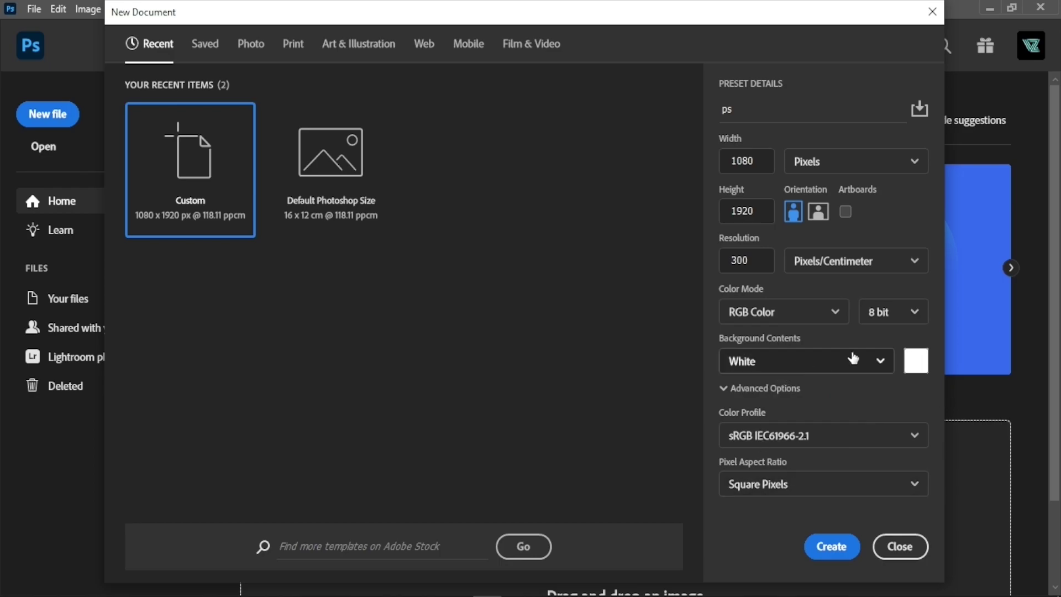
pyautogui.click(839, 550)
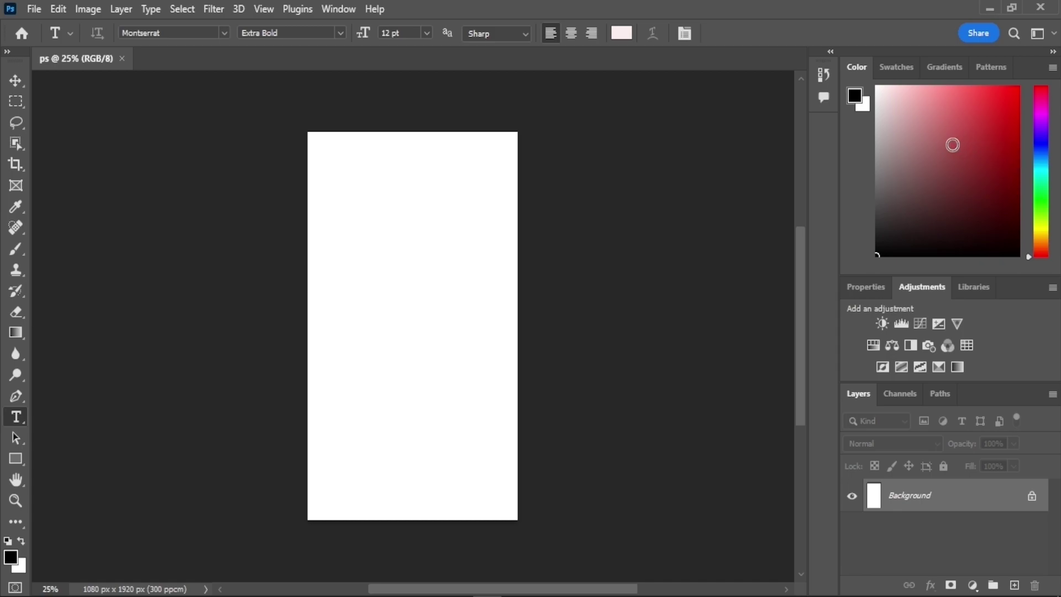
pyautogui.click(899, 68)
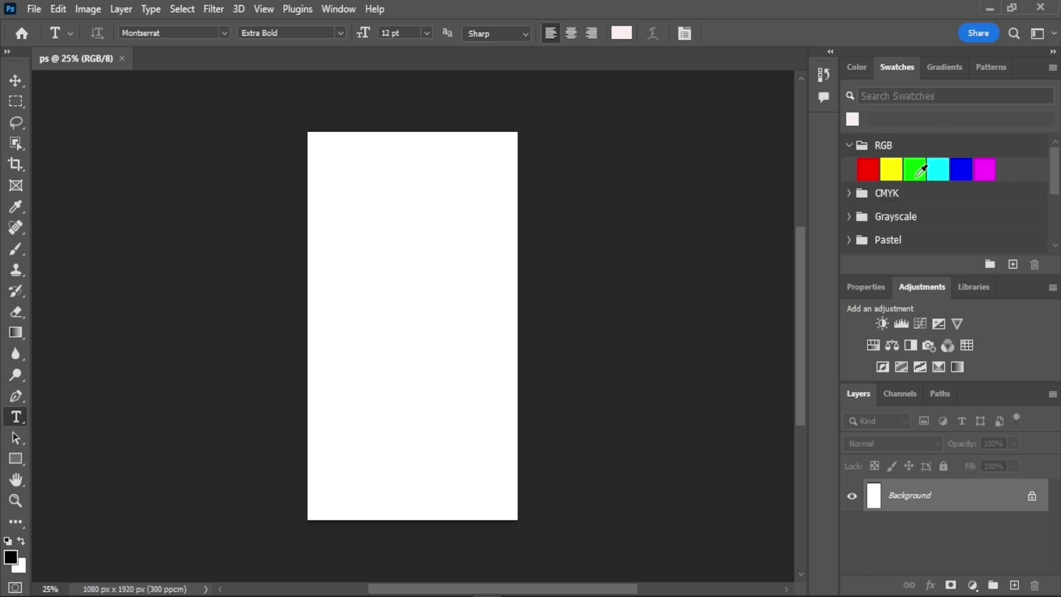
pyautogui.click(849, 145)
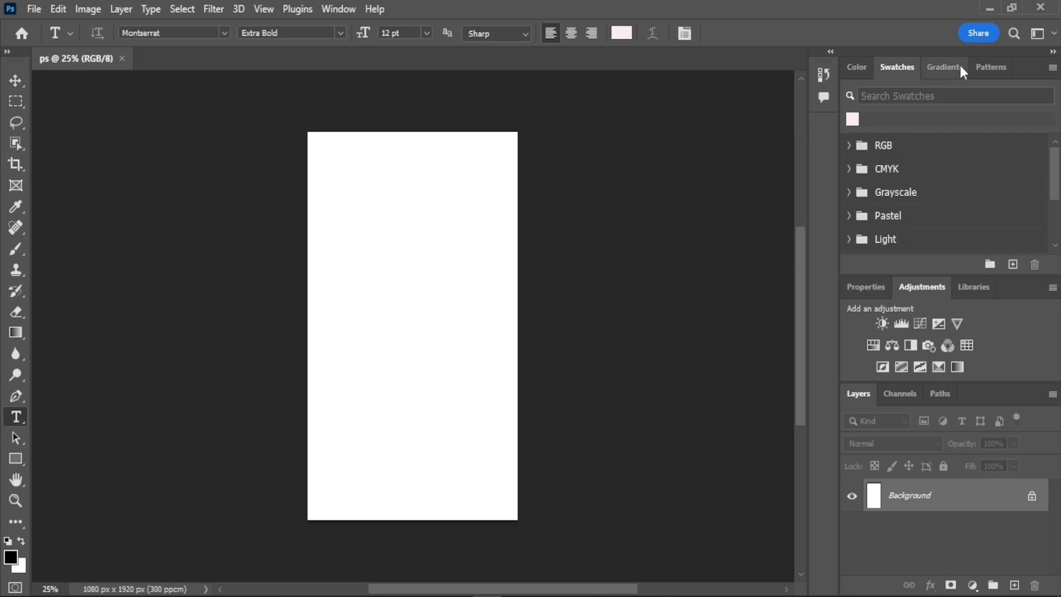
pyautogui.click(955, 66)
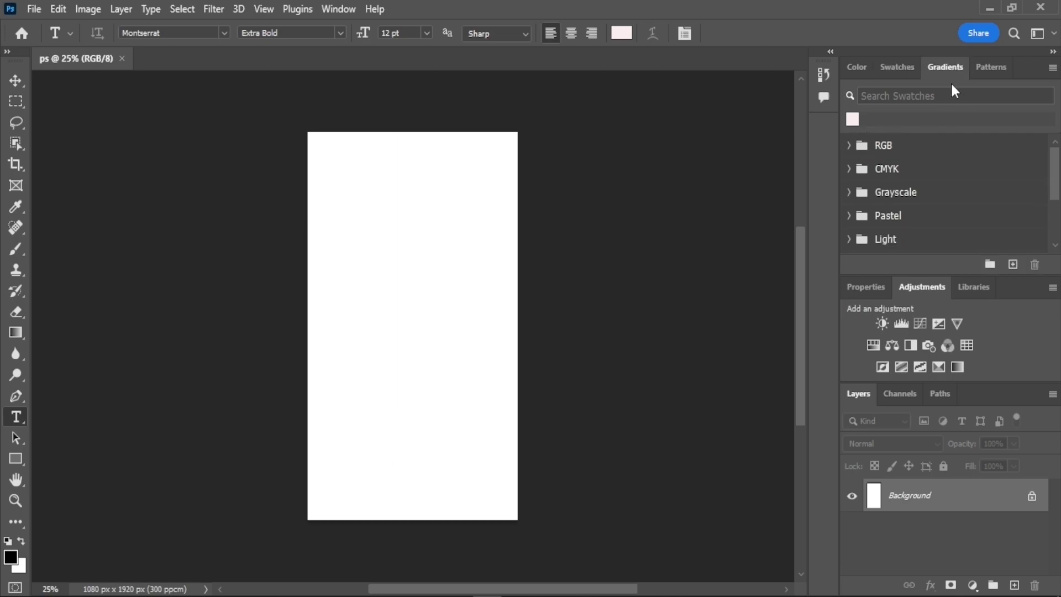
pyautogui.click(986, 75)
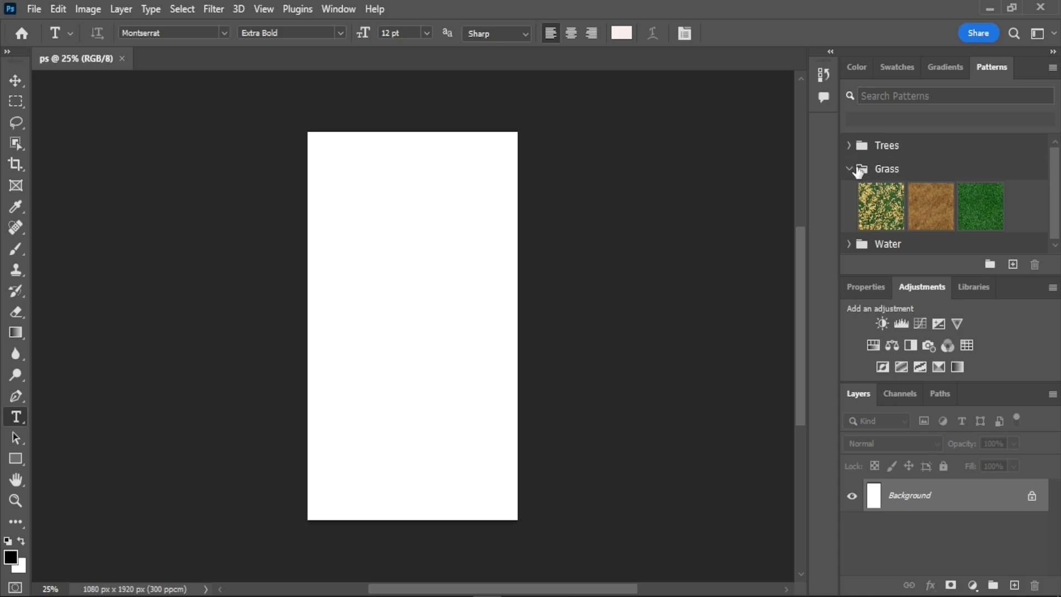
pyautogui.click(869, 65)
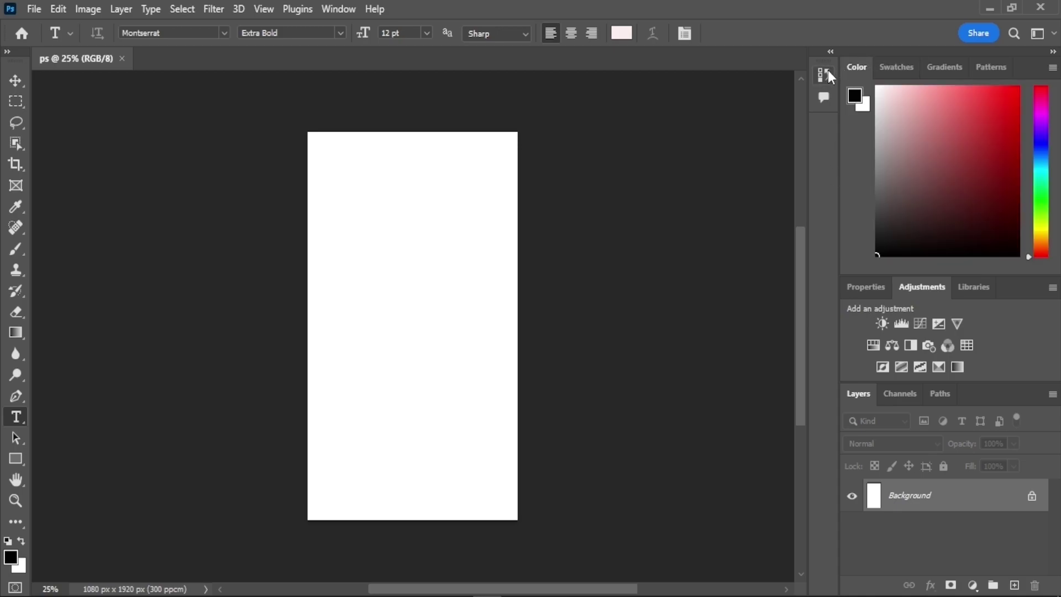
pyautogui.click(823, 75)
pyautogui.click(824, 76)
pyautogui.moveTo(602, 585)
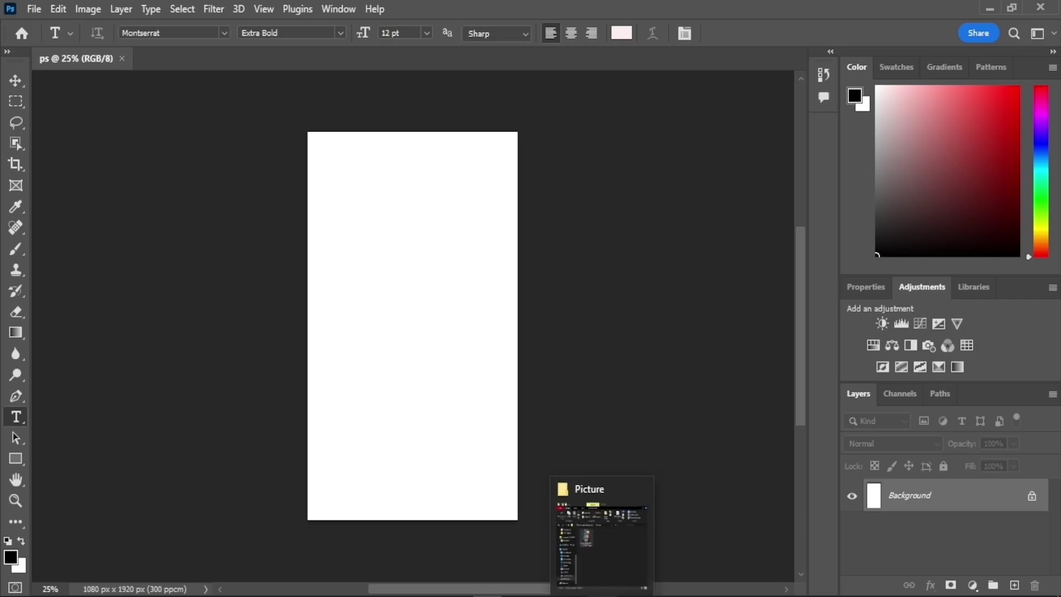
# Drag photo_2022-09-11_14-24-05.jpg from the Picture folder onto the ps canvas and commit it.
pyautogui.click(601, 545)
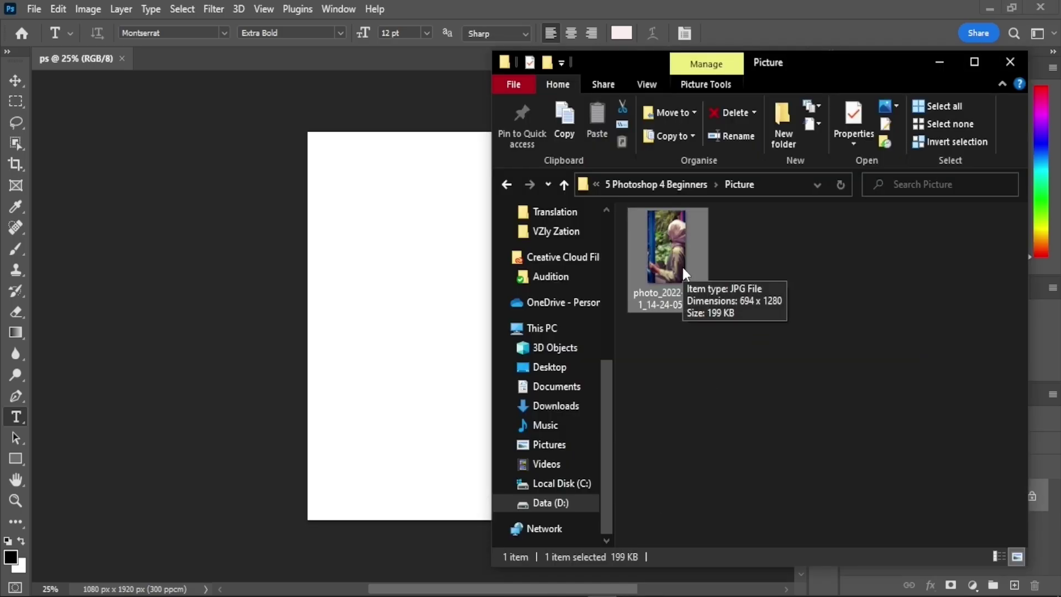
pyautogui.moveTo(682, 264); pyautogui.dragTo(359, 303)
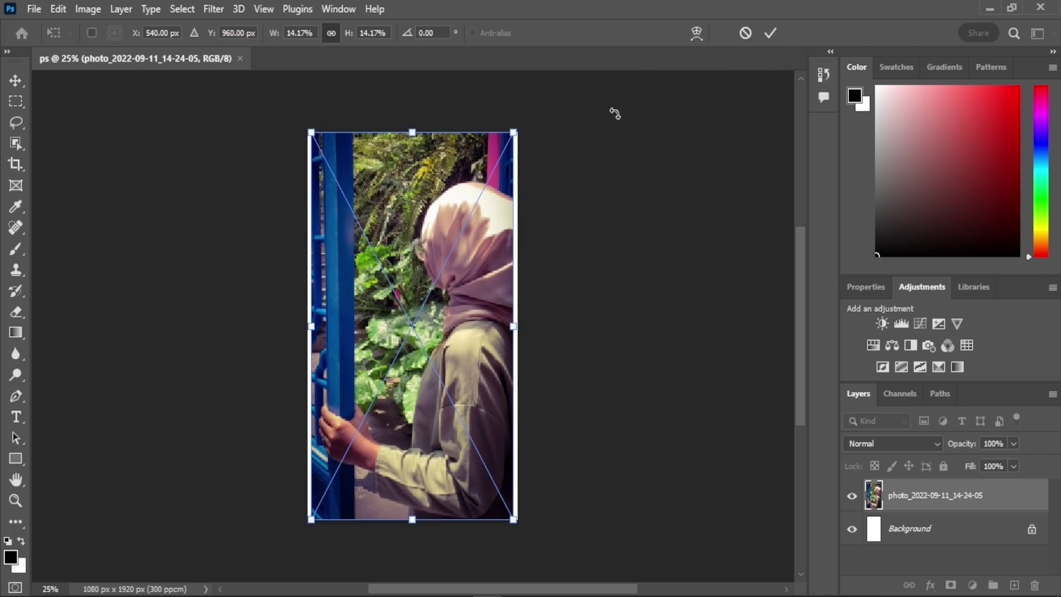
pyautogui.click(769, 34)
pyautogui.press('t')
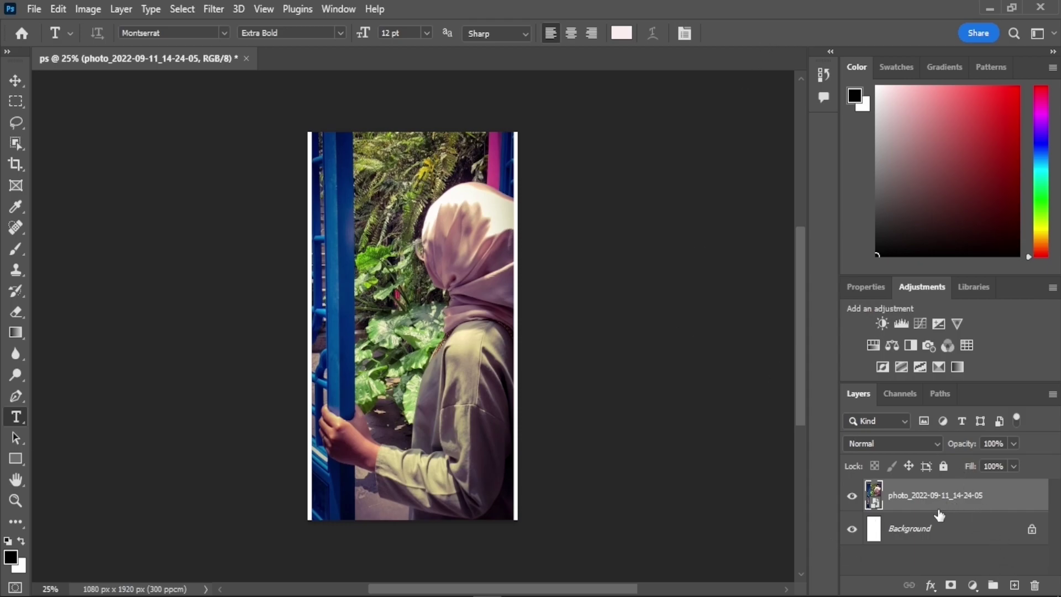
# Duplicate the photo layer, rename the original 'backup', hide it, and select the copy.
pyautogui.hotkey('ctrl', 'j')
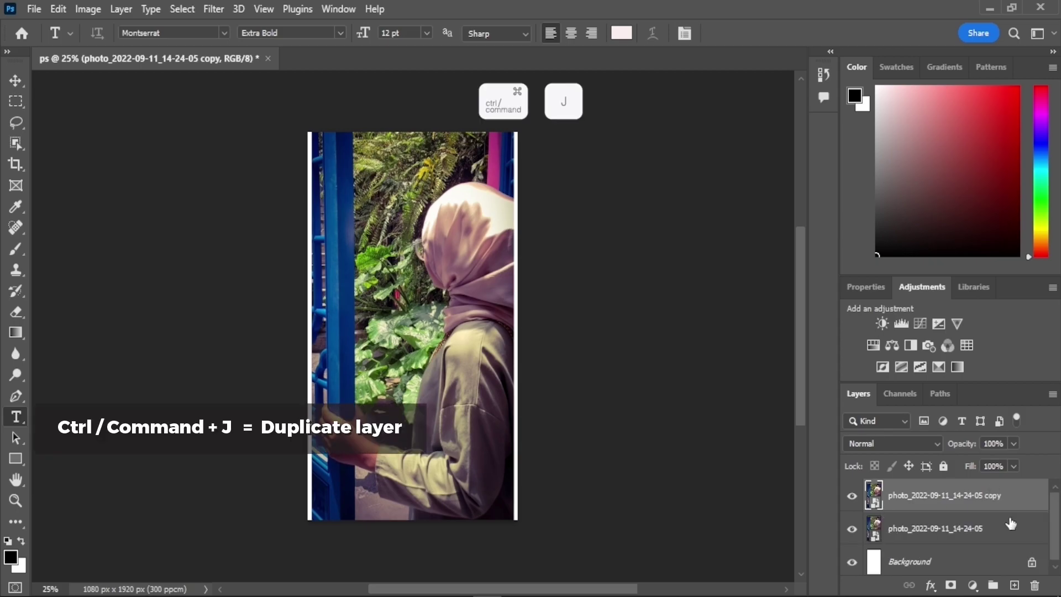
pyautogui.doubleClick(973, 529)
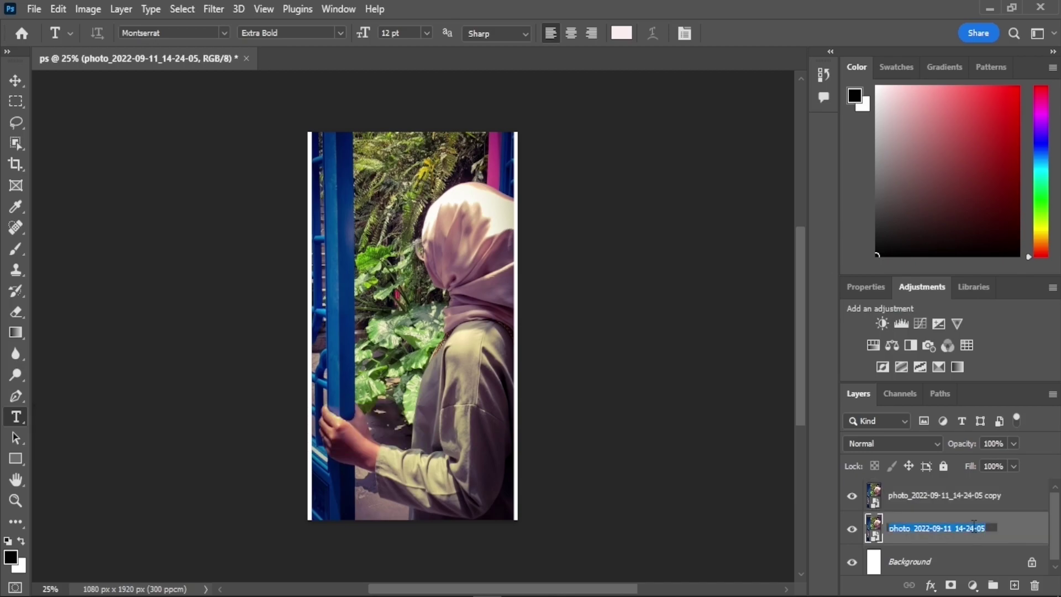
pyautogui.write('bac')
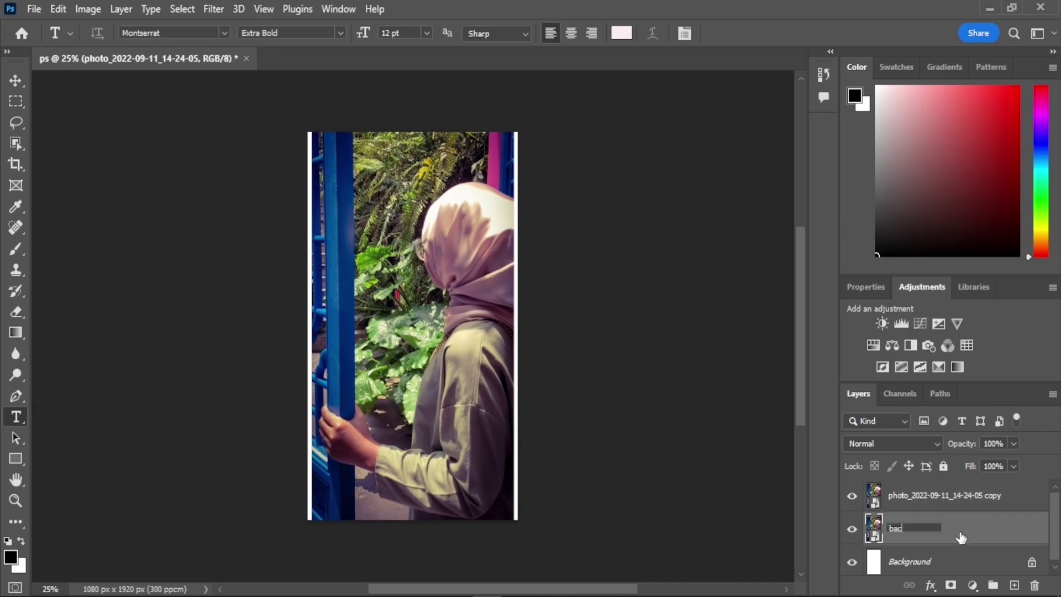
pyautogui.write('kup')
pyautogui.press('Return')
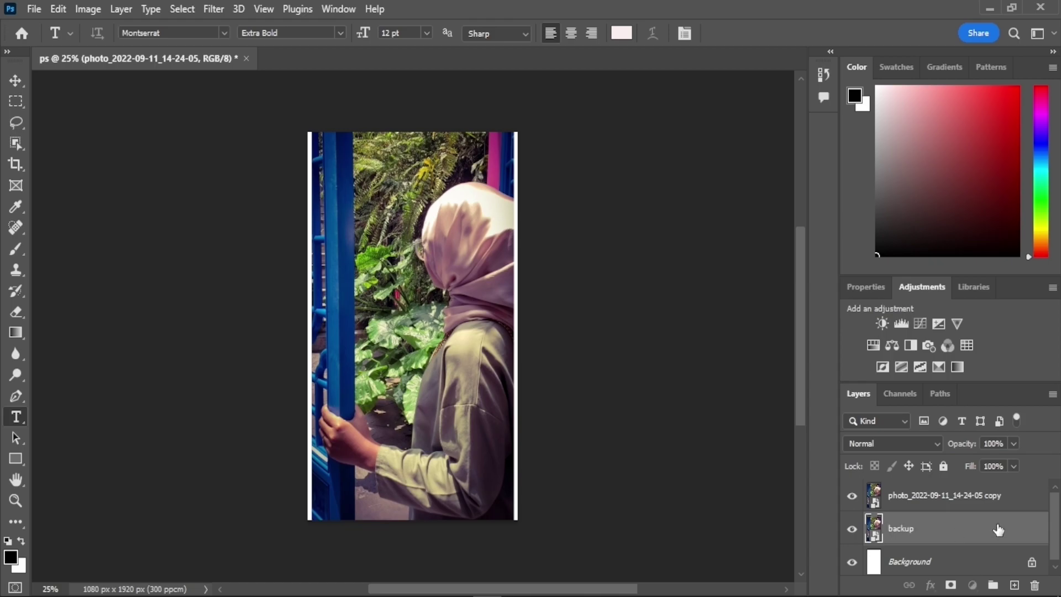
pyautogui.click(853, 529)
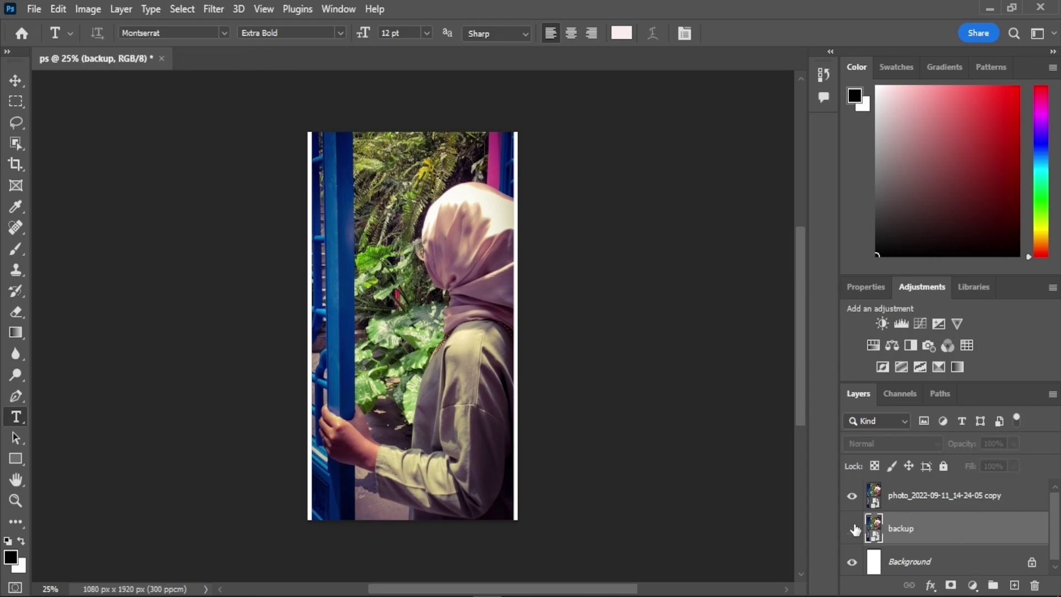
pyautogui.click(990, 497)
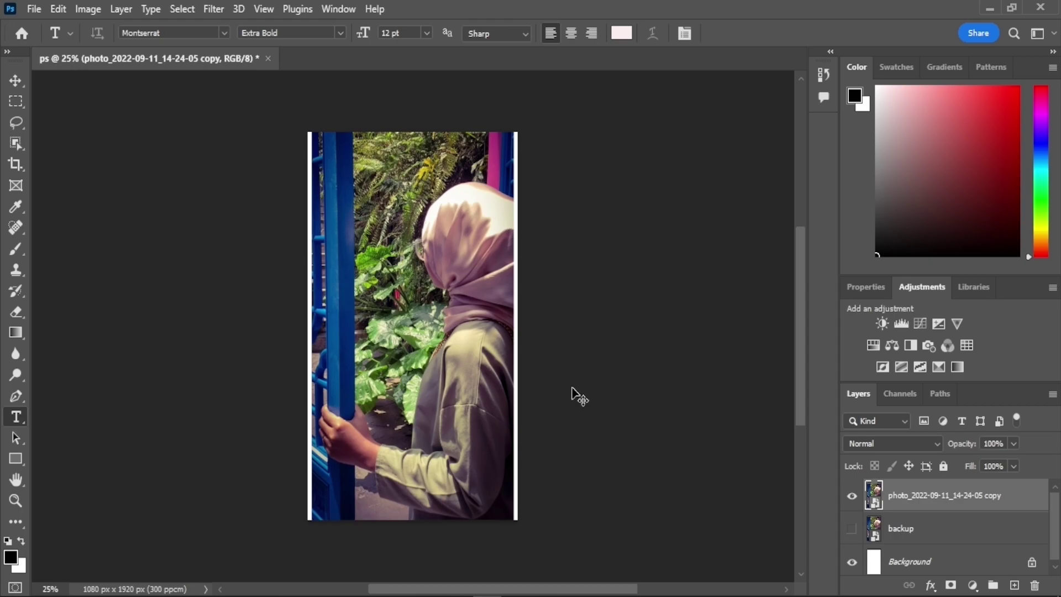
# Scale the photo copy from its centre to about W 12.35%, H 10.69%.
pyautogui.hotkey('ctrl', 't')
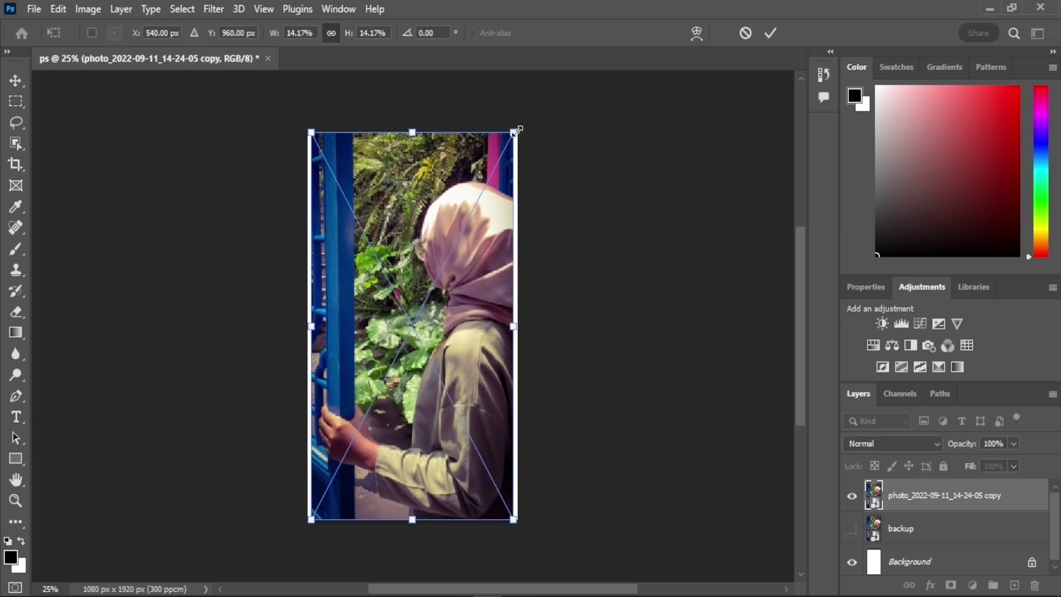
pyautogui.moveTo(513, 131)
pyautogui.mouseDown()
pyautogui.moveTo(345, 261)
pyautogui.moveTo(606, 101)
pyautogui.mouseUp()
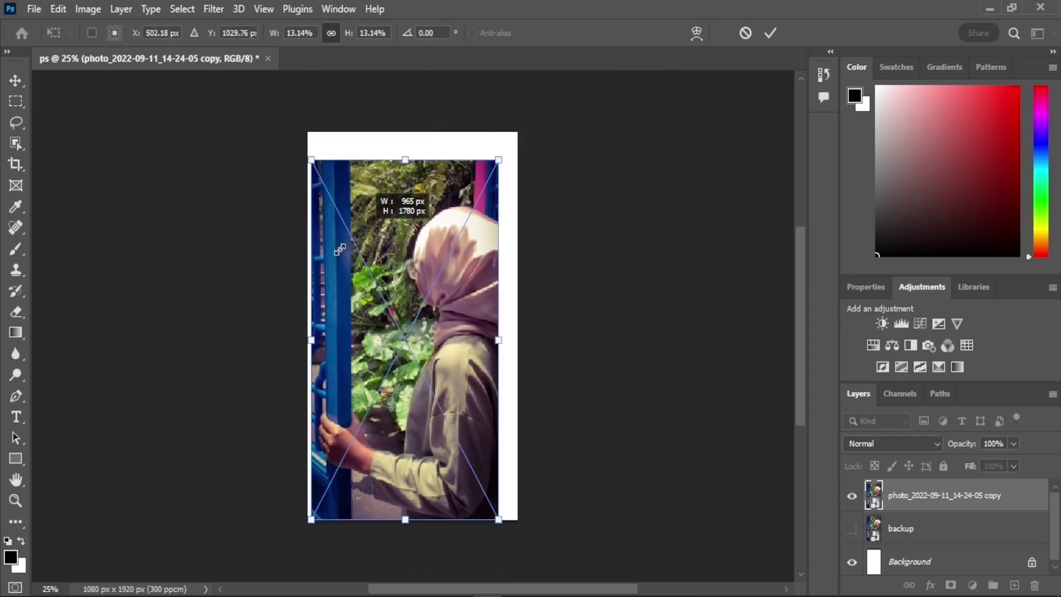
pyautogui.moveTo(605, 101)
pyautogui.mouseDown()
pyautogui.moveTo(518, 161)
pyautogui.moveTo(500, 161)
pyautogui.mouseUp()
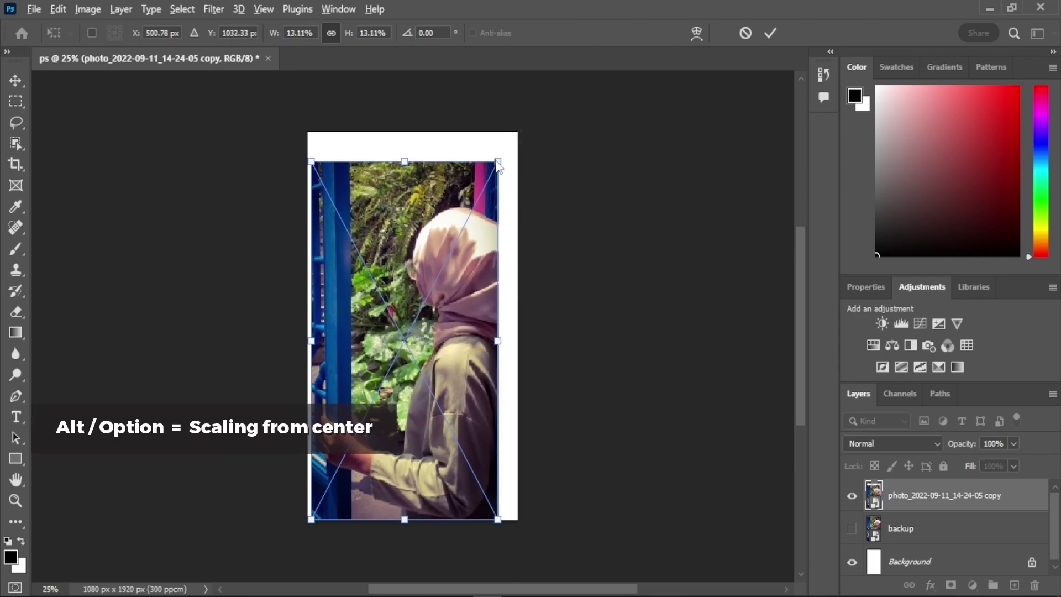
pyautogui.press('alt')
pyautogui.moveTo(497, 161); pyautogui.dragTo(332, 260)
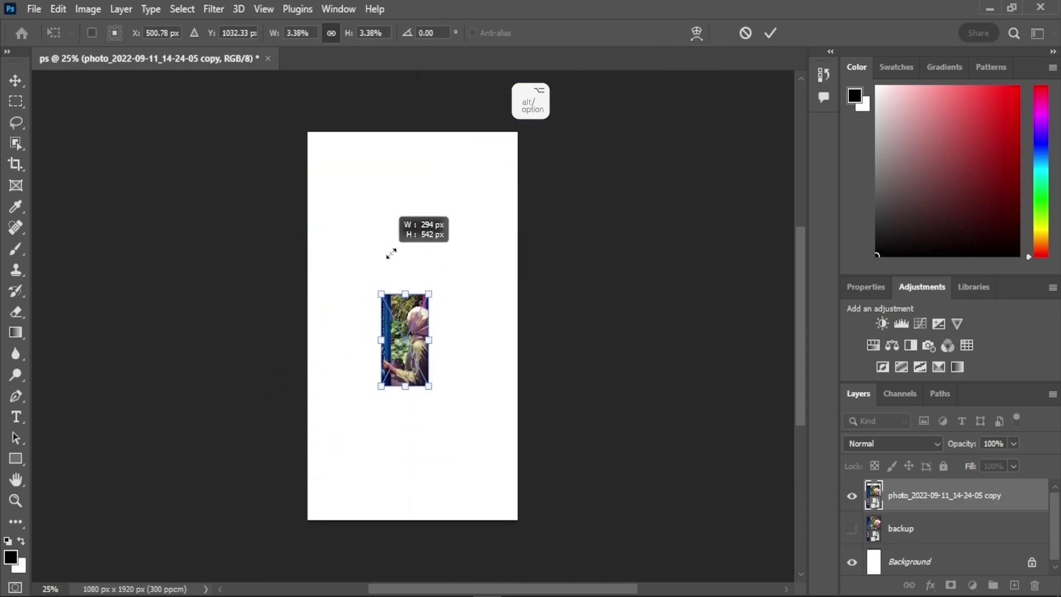
pyautogui.moveTo(332, 260)
pyautogui.mouseDown()
pyautogui.moveTo(632, 176)
pyautogui.moveTo(535, 199)
pyautogui.mouseUp()
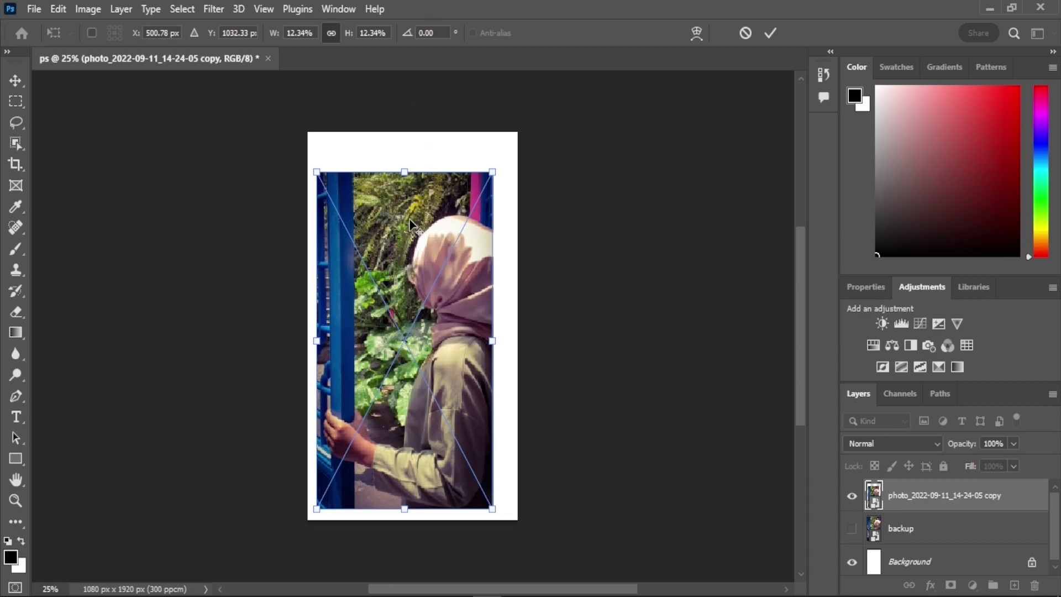
pyautogui.moveTo(405, 171)
pyautogui.mouseDown()
pyautogui.moveTo(404, 106)
pyautogui.moveTo(389, 250)
pyautogui.mouseUp()
pyautogui.moveTo(493, 380)
pyautogui.mouseDown()
pyautogui.moveTo(505, 375)
pyautogui.moveTo(492, 377)
pyautogui.mouseUp()
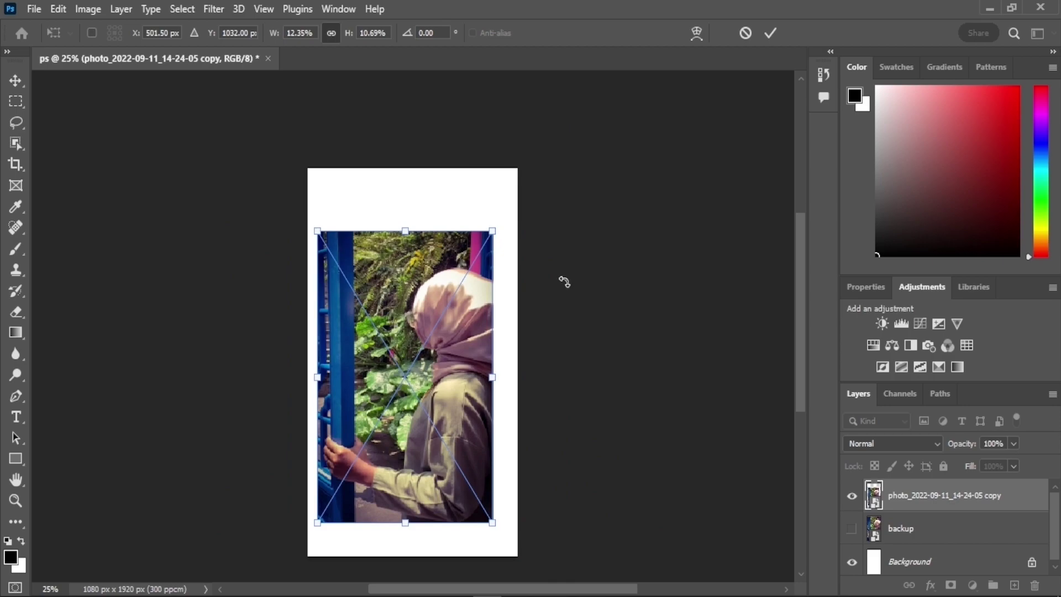
# Skew the photo's corners, then undo the skew back to a rectangle.
pyautogui.press('ctrl')
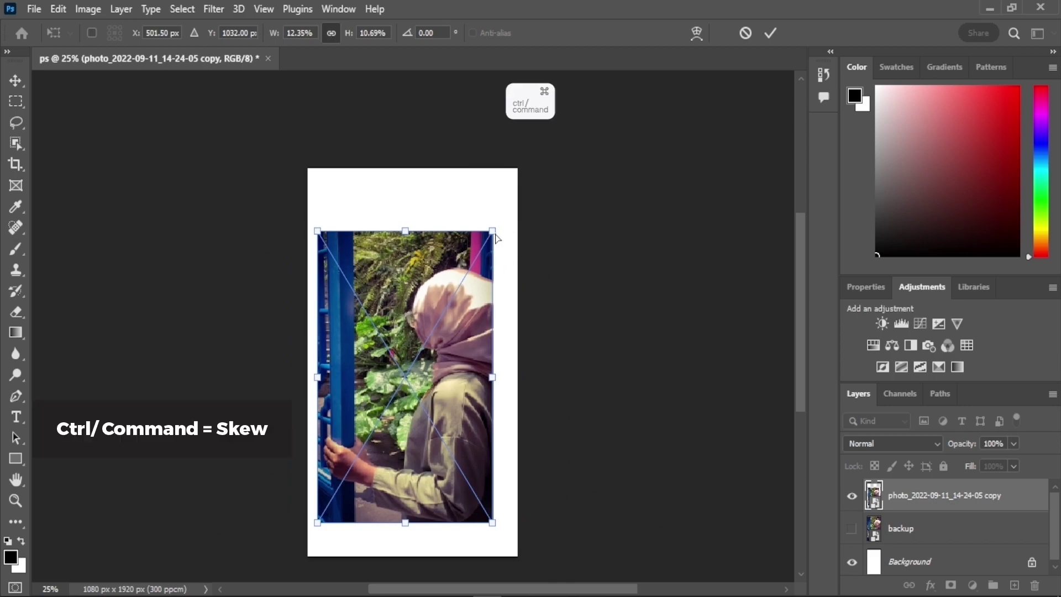
pyautogui.moveTo(495, 234)
pyautogui.mouseDown()
pyautogui.moveTo(428, 224)
pyautogui.moveTo(353, 236)
pyautogui.mouseUp()
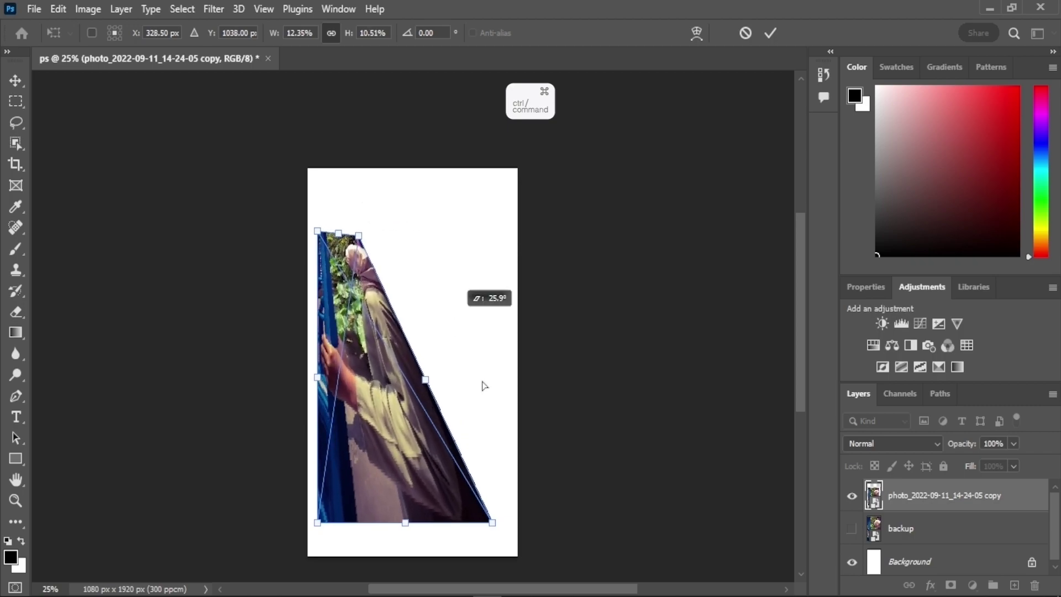
pyautogui.moveTo(353, 237); pyautogui.dragTo(358, 235)
pyautogui.moveTo(495, 528); pyautogui.dragTo(498, 525)
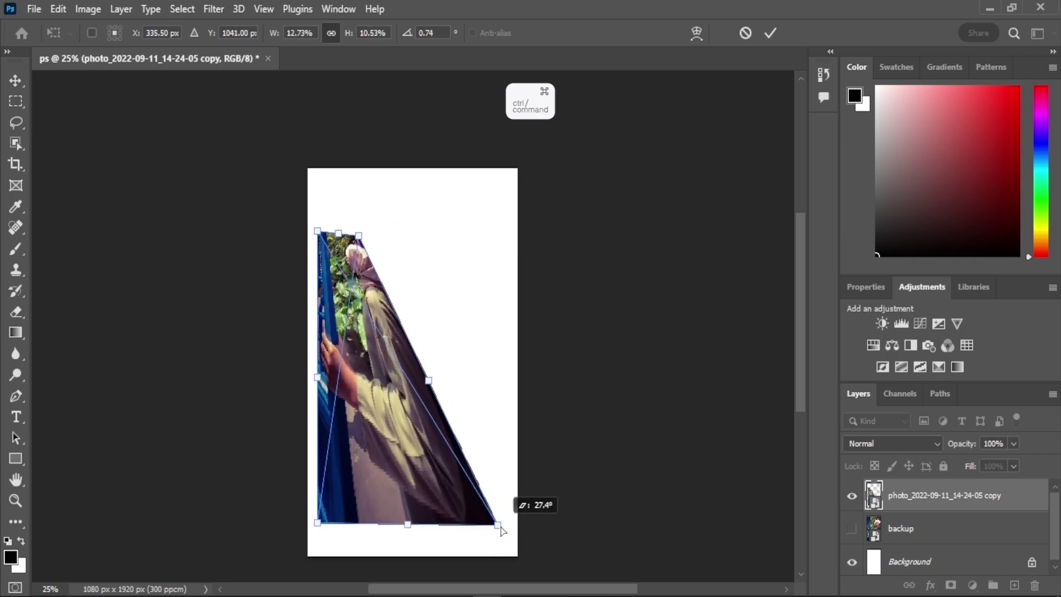
pyautogui.hotkey('ctrl', 'z')
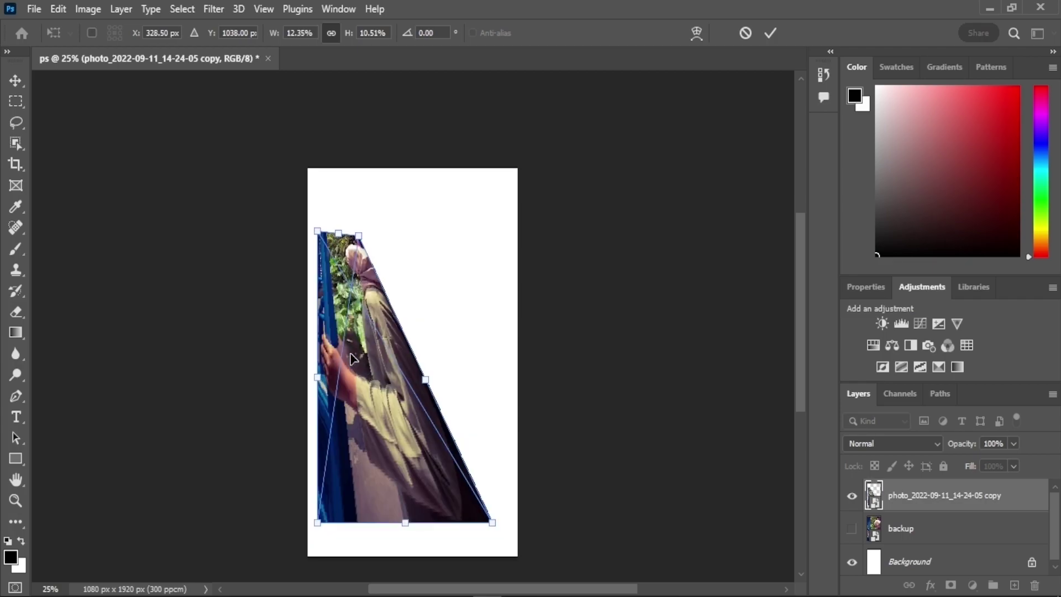
pyautogui.hotkey('ctrl', 'z')
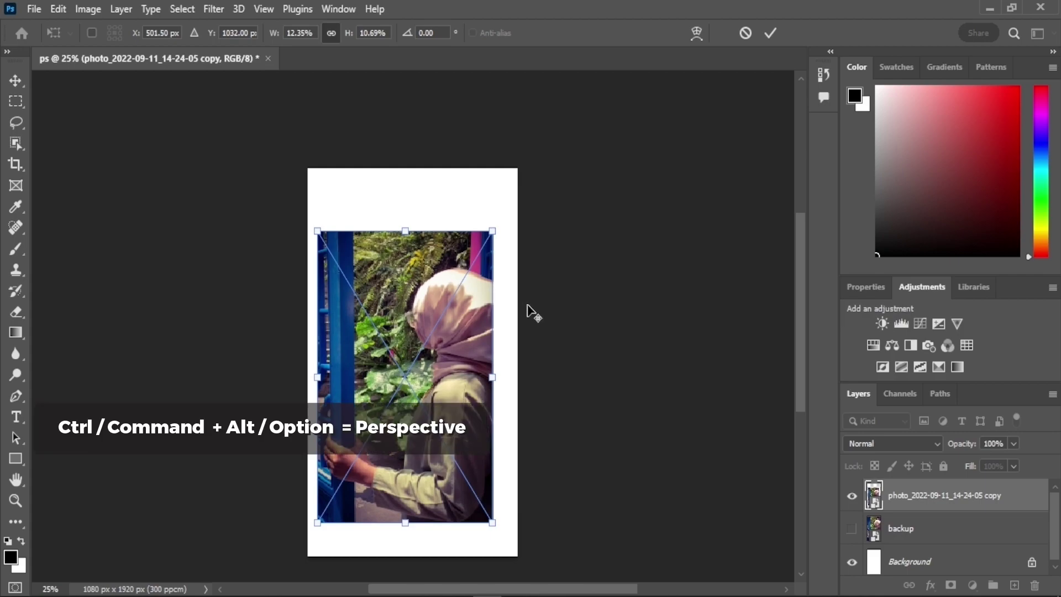
# Distort the photo in perspective, tilting it 6.20° and pulling the top-right corner inward.
pyautogui.hotkey('ctrl', 'alt')
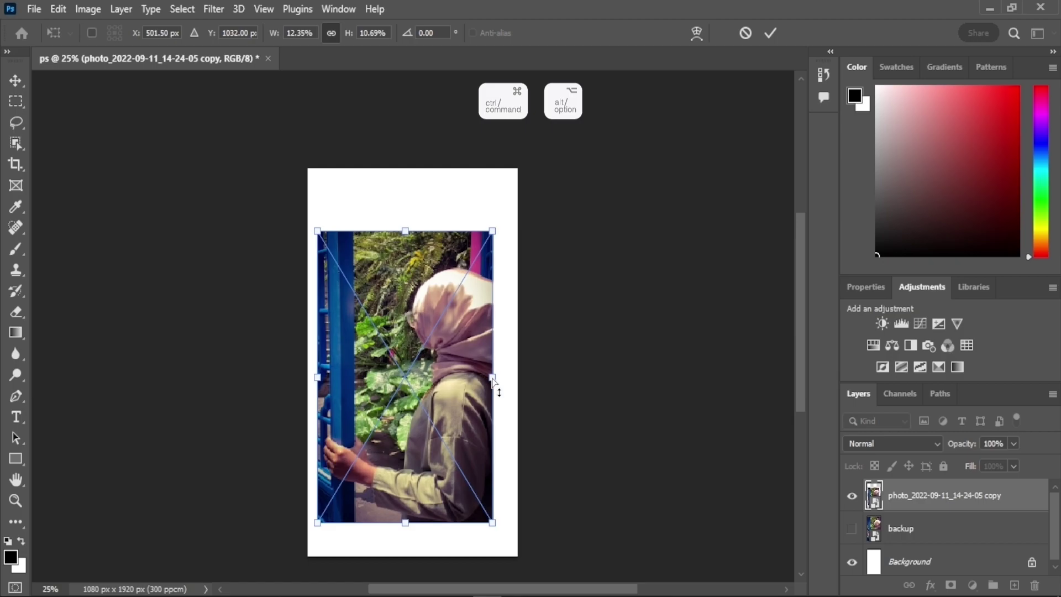
pyautogui.moveTo(492, 380); pyautogui.dragTo(491, 380)
pyautogui.moveTo(409, 231); pyautogui.dragTo(413, 181)
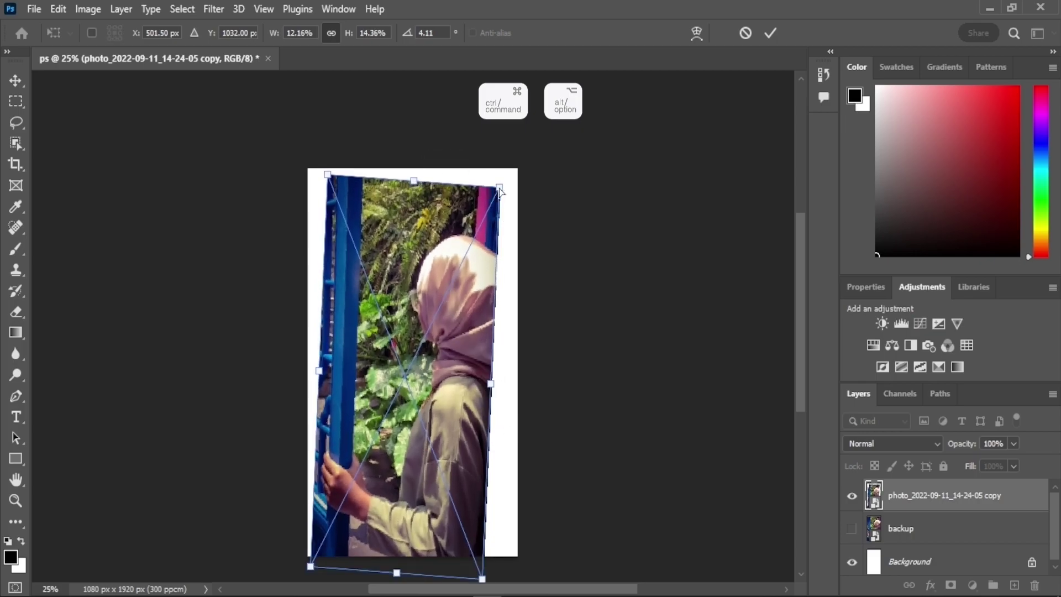
pyautogui.moveTo(501, 190); pyautogui.dragTo(479, 215)
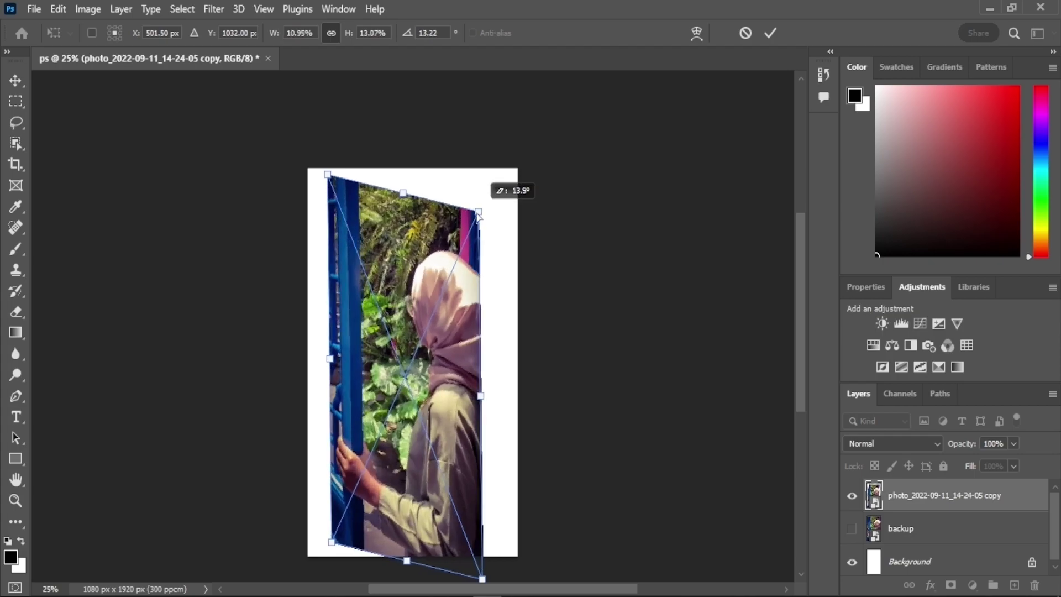
pyautogui.moveTo(479, 216)
pyautogui.mouseDown()
pyautogui.moveTo(426, 208)
pyautogui.moveTo(393, 230)
pyautogui.moveTo(469, 188)
pyautogui.moveTo(493, 194)
pyautogui.mouseUp()
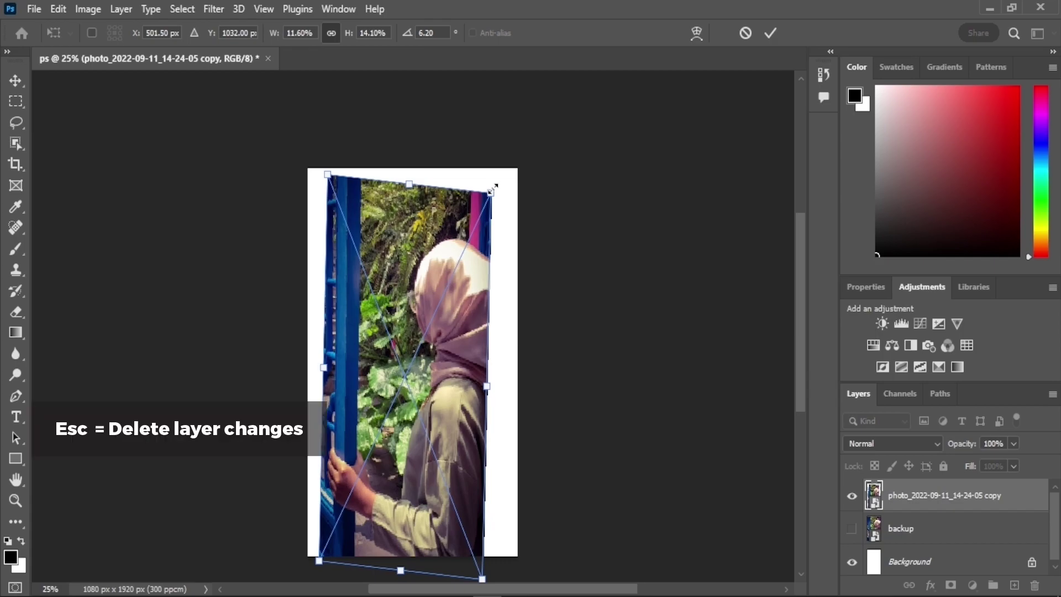
# Cancel the distortion and scale the photo copy up until it covers the whole canvas.
pyautogui.press('Escape')
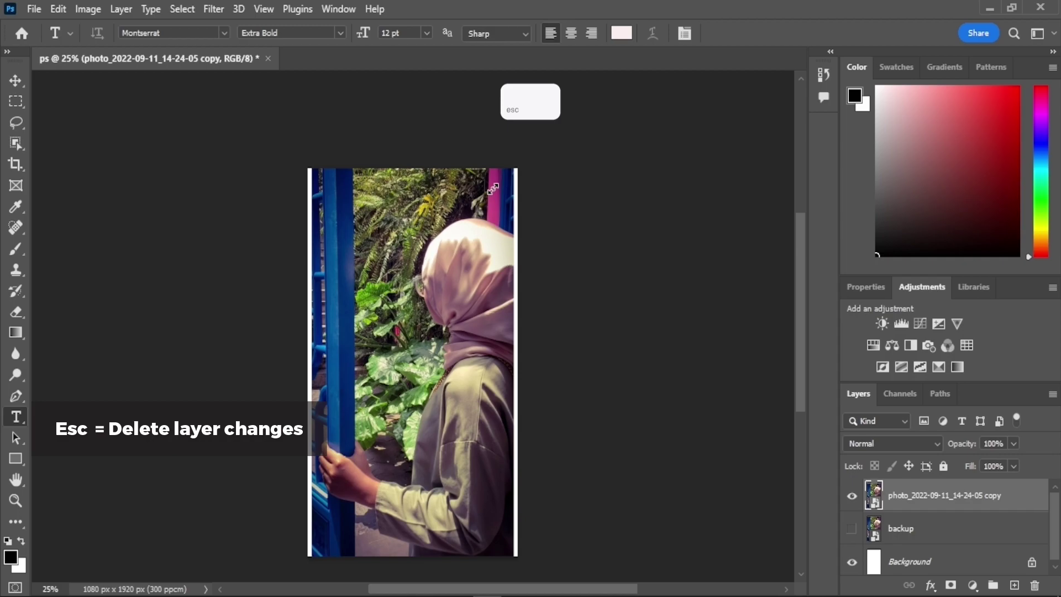
pyautogui.hotkey('ctrl', 't')
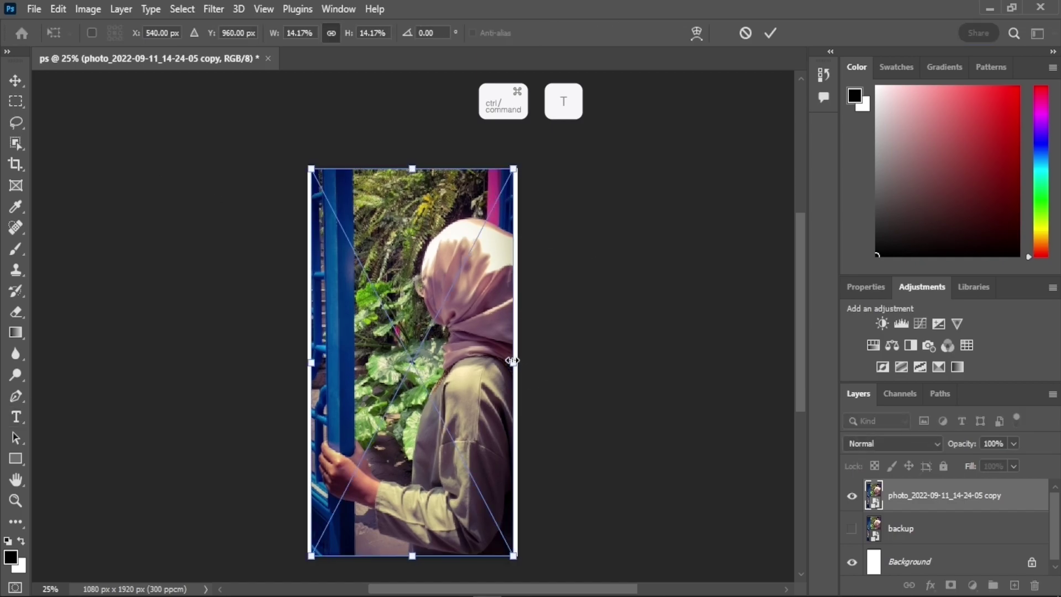
pyautogui.moveTo(514, 363); pyautogui.dragTo(516, 363)
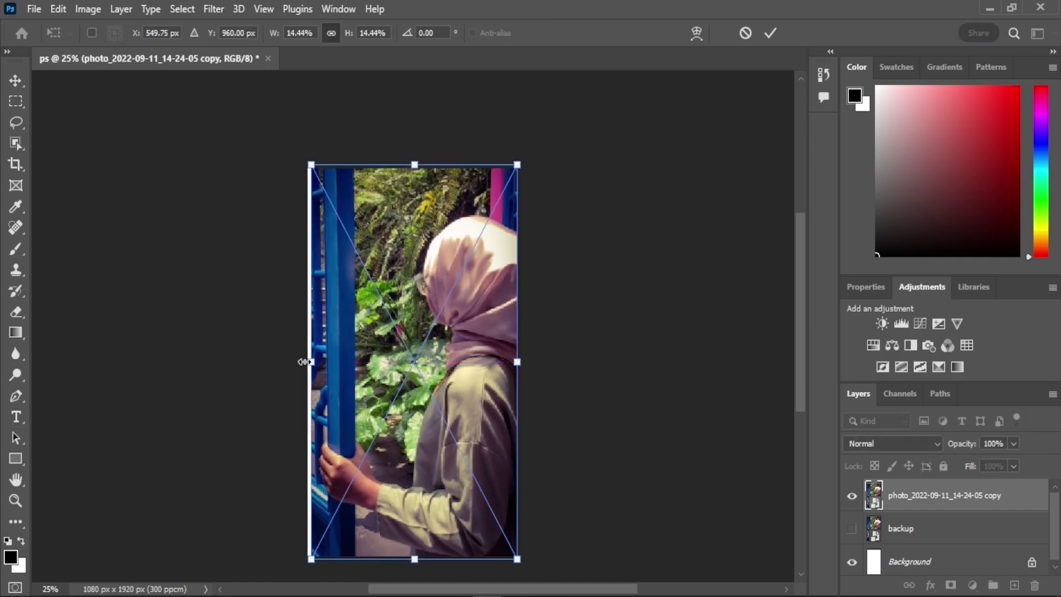
pyautogui.moveTo(303, 362); pyautogui.dragTo(300, 362)
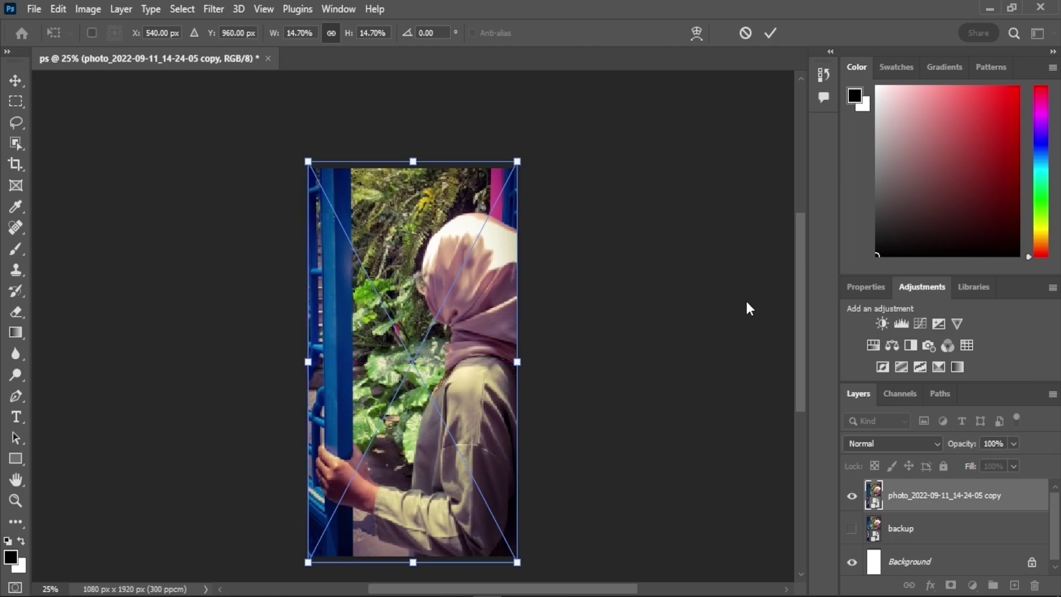
pyautogui.press('Return')
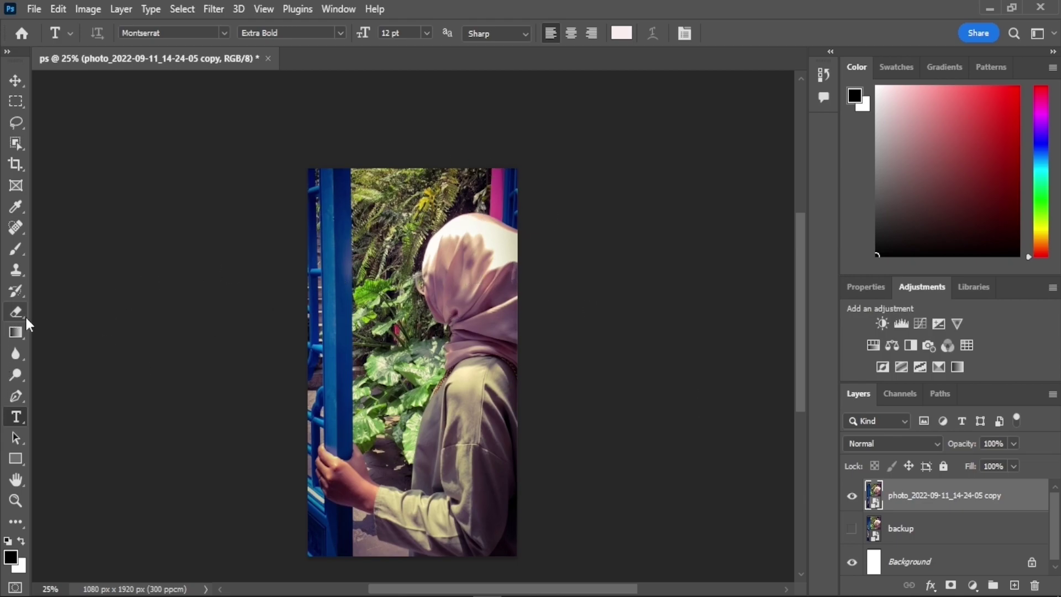
pyautogui.click(17, 354)
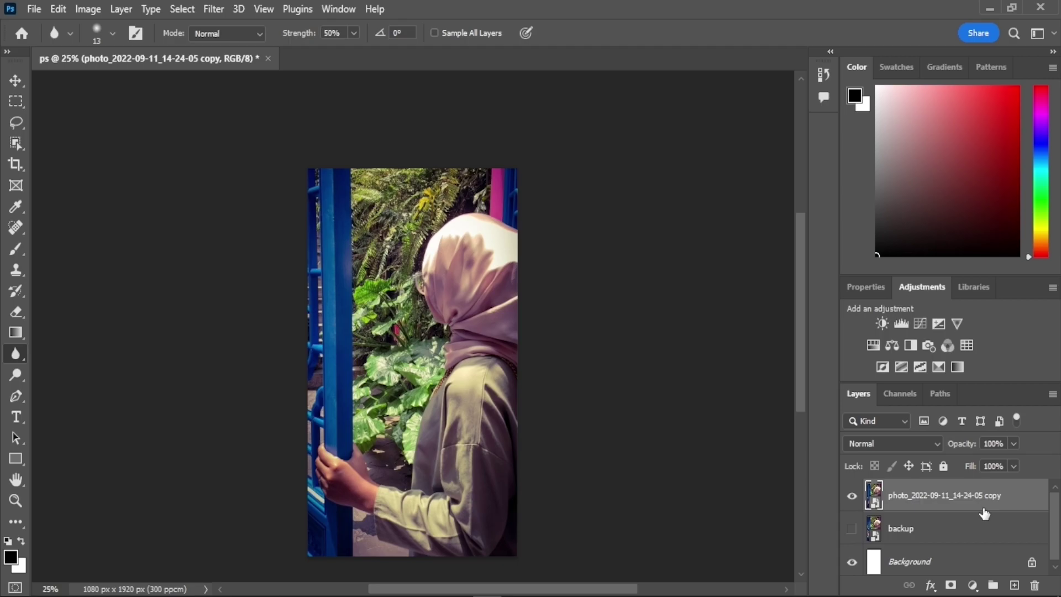
# Rasterize the photo copy layer from its Layers panel context menu.
pyautogui.rightClick(1026, 502)
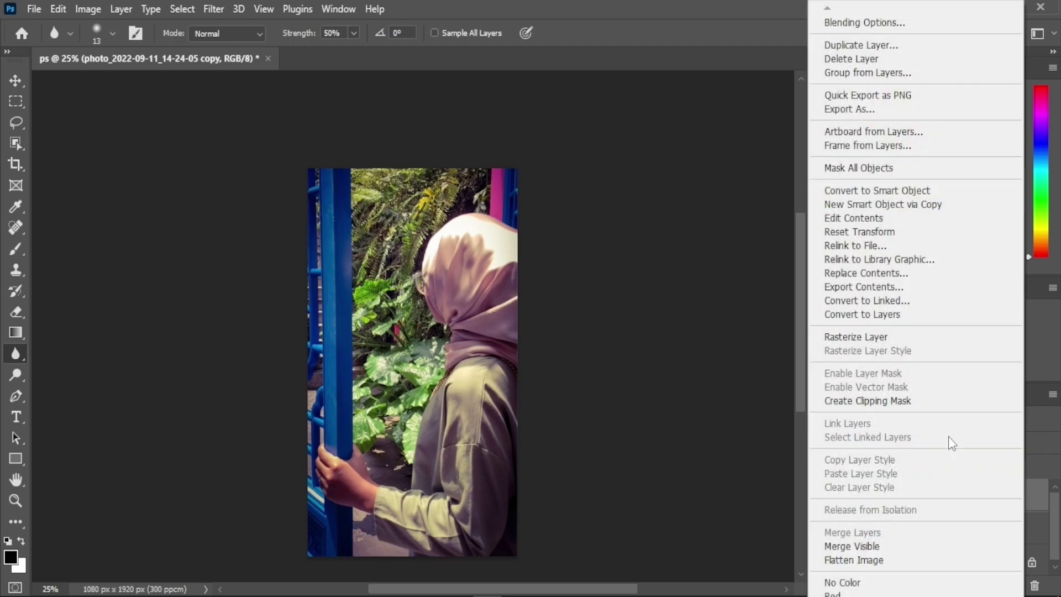
pyautogui.click(896, 338)
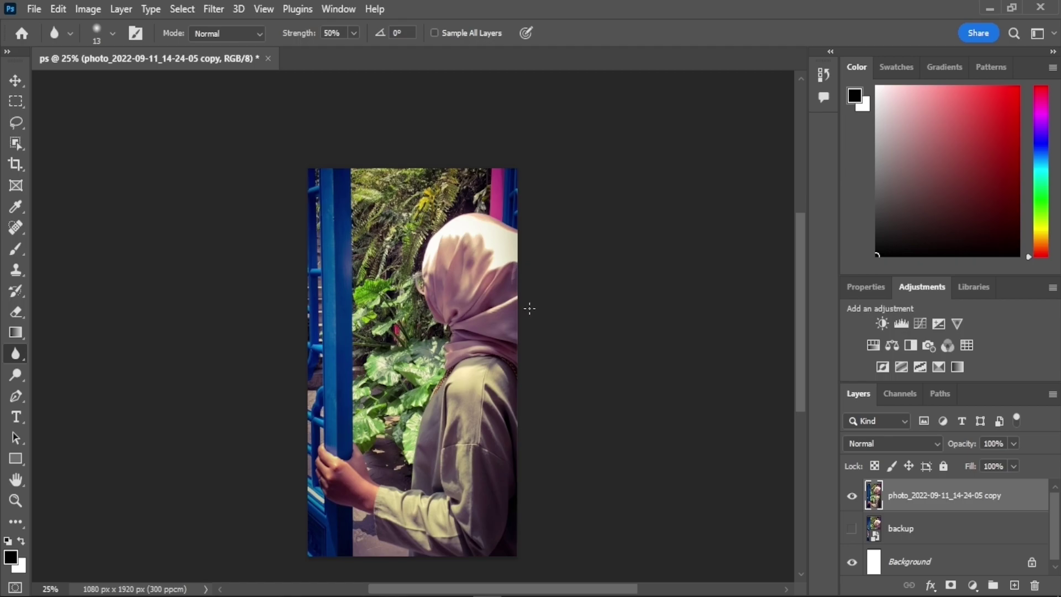
pyautogui.scroll(-2, 528, 309)
pyautogui.scroll(-1, 290, 353)
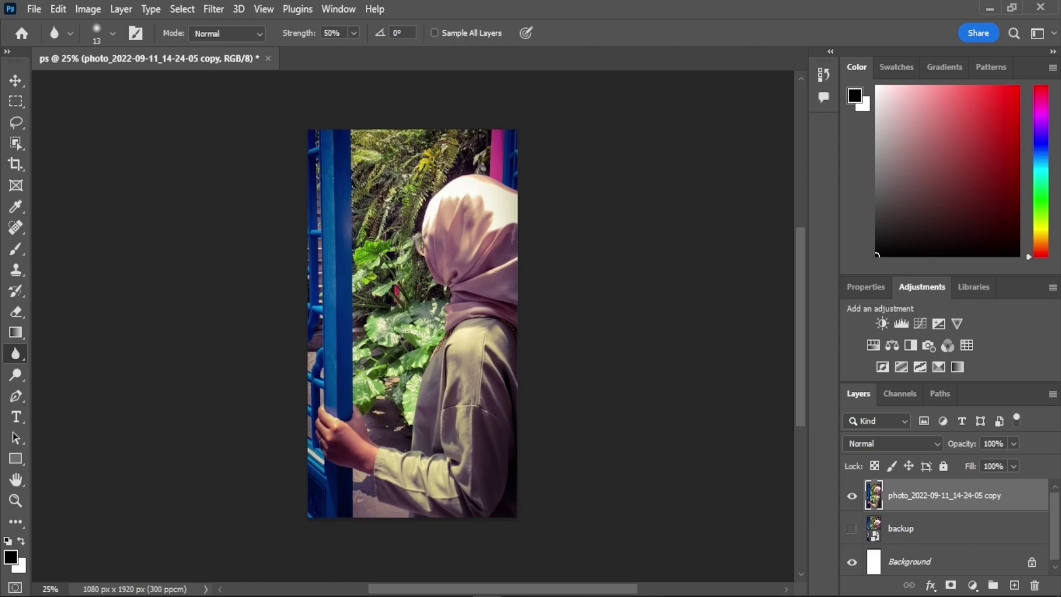
pyautogui.click(16, 122)
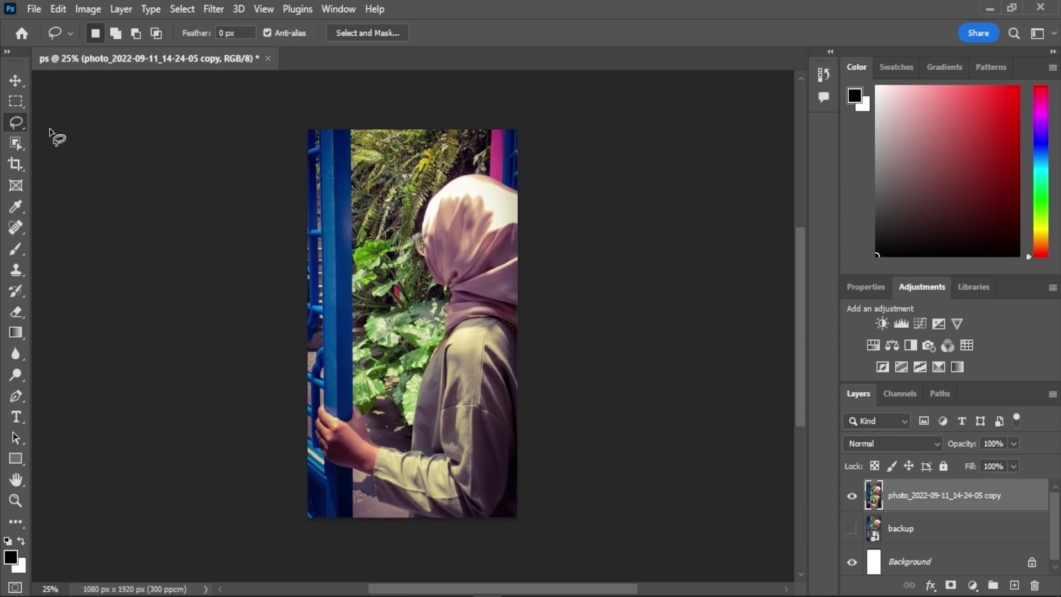
pyautogui.rightClick(15, 118)
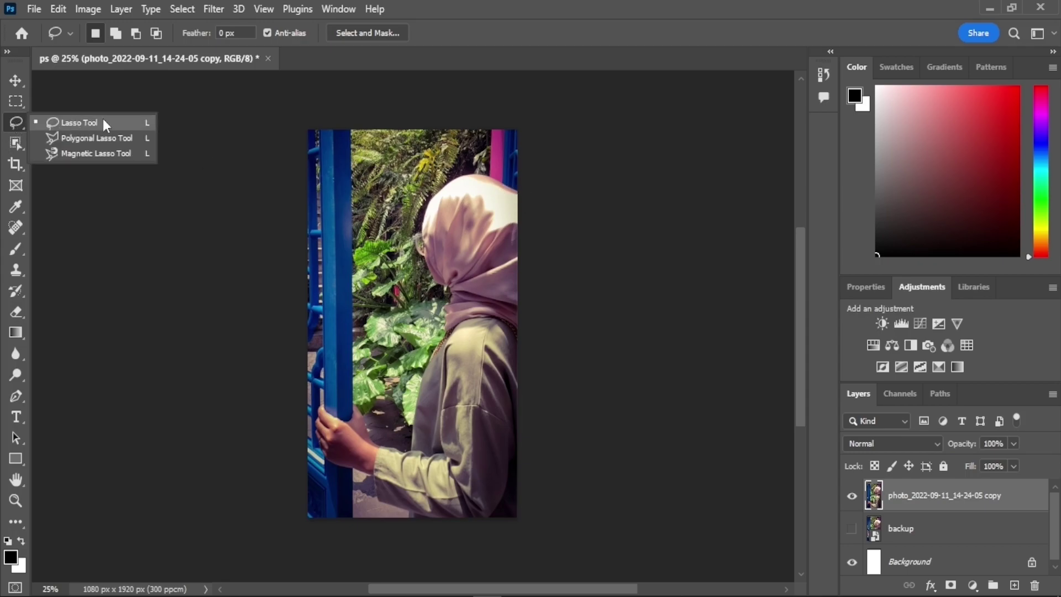
pyautogui.click(108, 138)
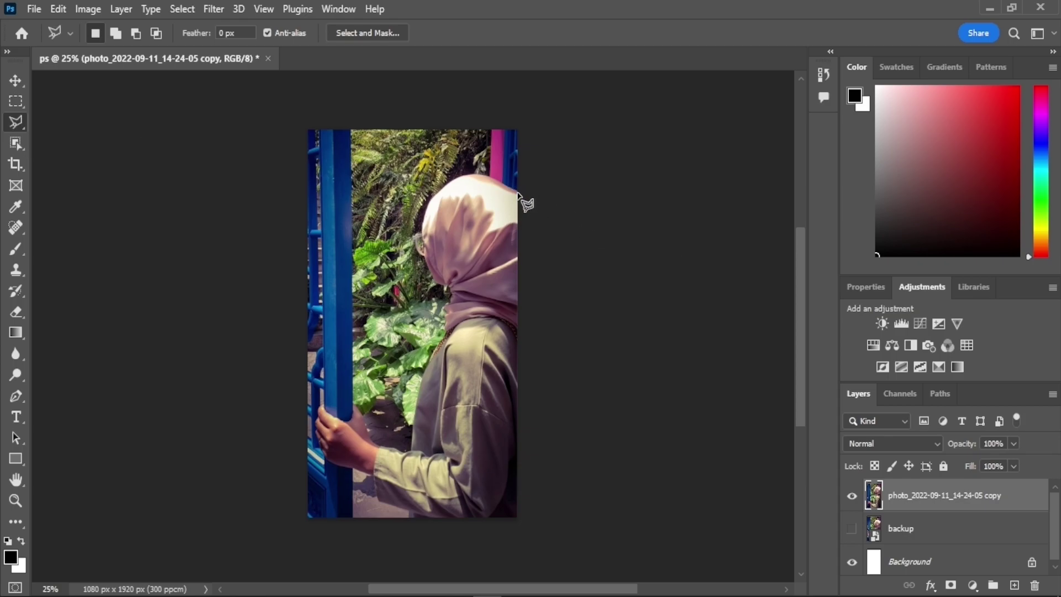
pyautogui.click(495, 183)
pyautogui.click(426, 264)
pyautogui.click(448, 299)
pyautogui.click(446, 319)
pyautogui.click(486, 324)
pyautogui.click(519, 334)
pyautogui.doubleClick(531, 218)
pyautogui.click(16, 80)
pyautogui.moveTo(506, 333); pyautogui.dragTo(442, 267)
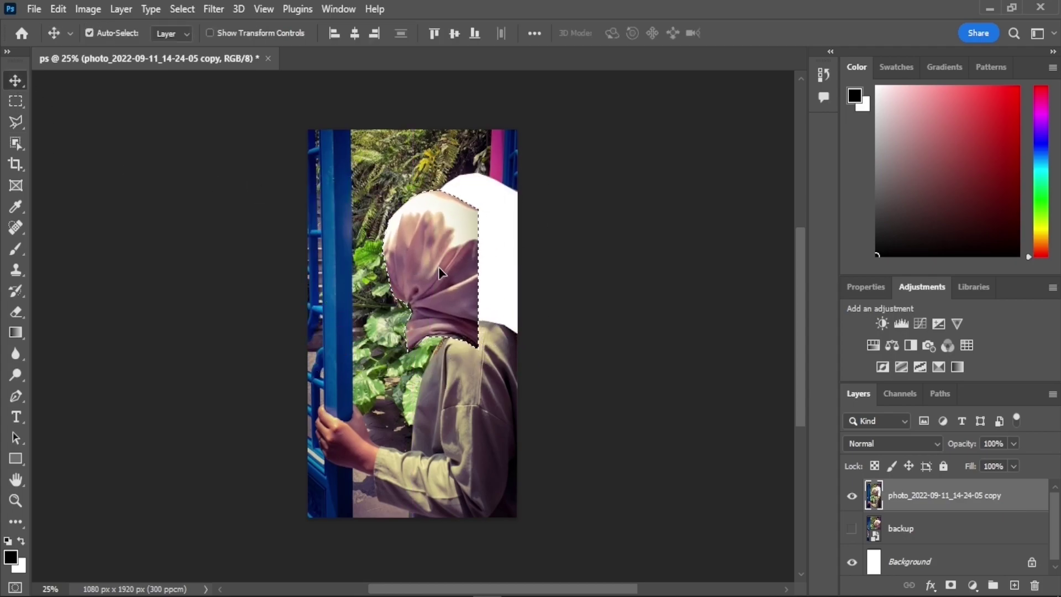
pyautogui.hotkey('ctrl', 'z')
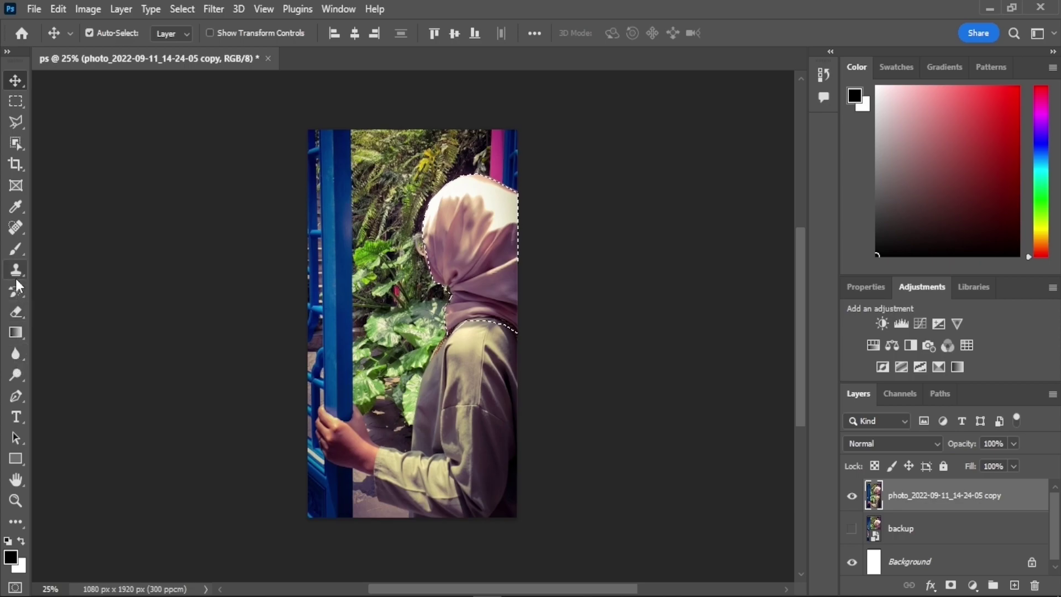
pyautogui.click(16, 313)
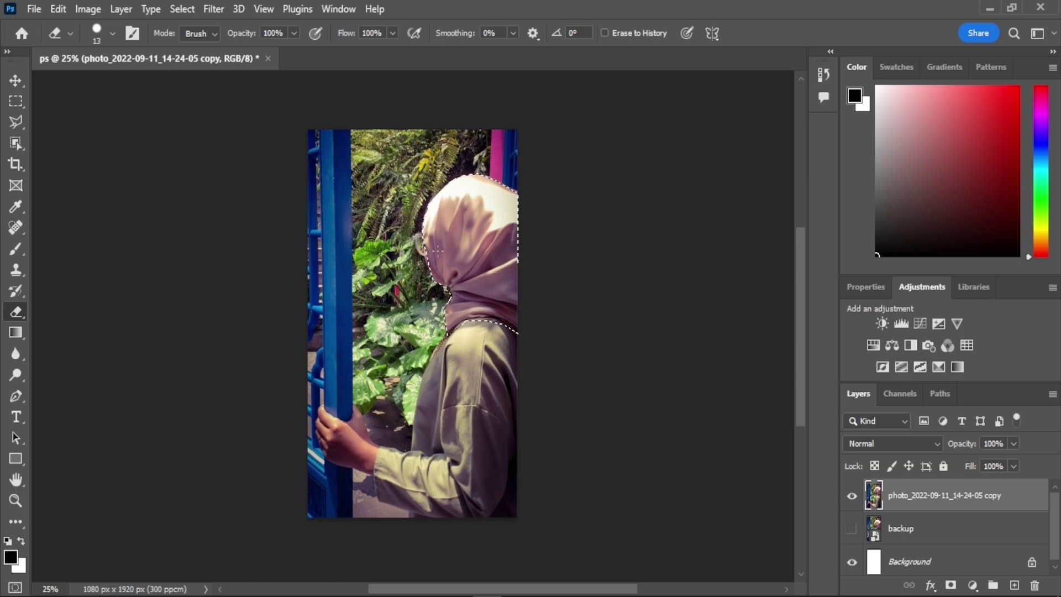
pyautogui.moveTo(438, 250)
pyautogui.mouseDown()
pyautogui.moveTo(429, 256)
pyautogui.moveTo(470, 222)
pyautogui.mouseUp()
pyautogui.hotkey('ctrl', 'z')
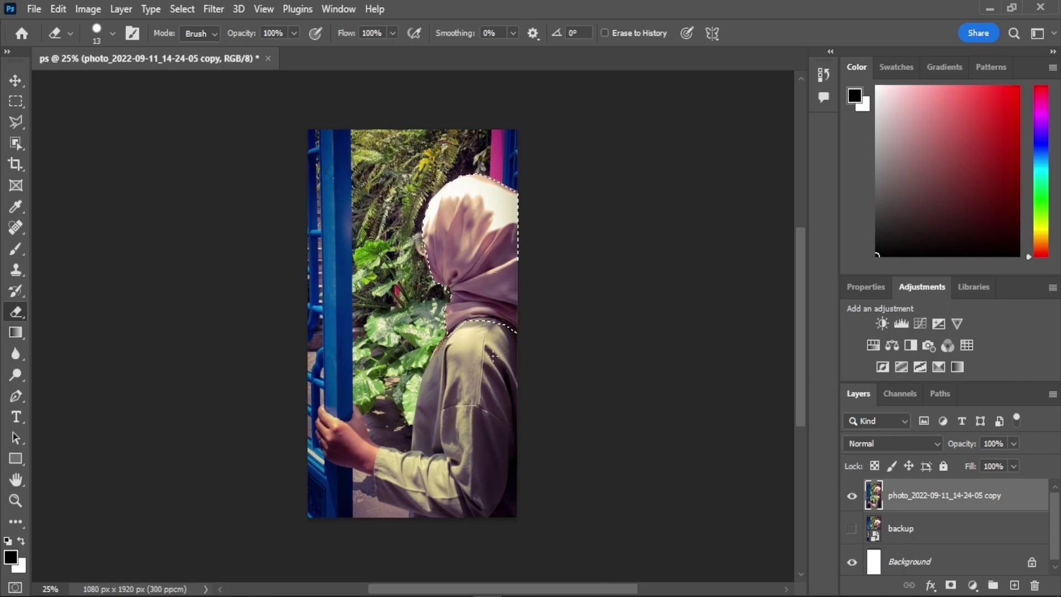
pyautogui.hotkey('ctrl', 'd')
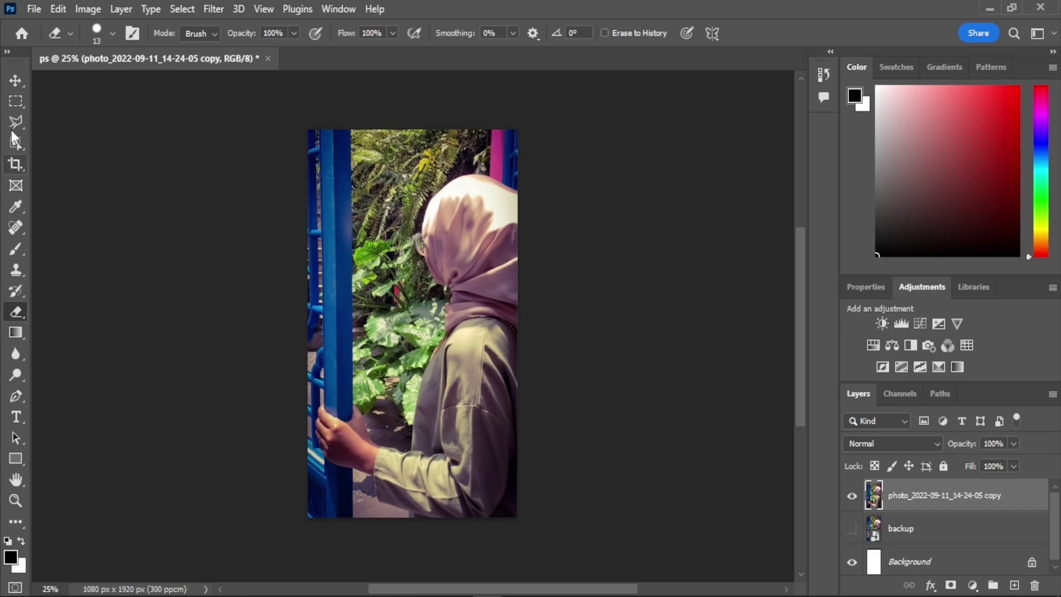
pyautogui.click(16, 122)
pyautogui.click(515, 197)
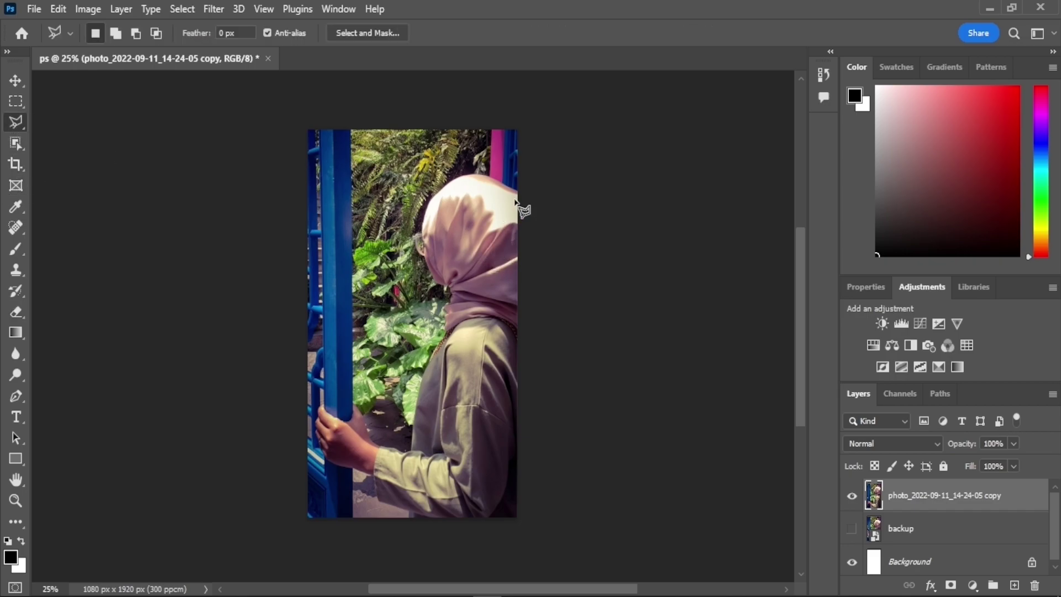
pyautogui.click(432, 206)
pyautogui.click(429, 274)
pyautogui.click(470, 316)
pyautogui.click(429, 364)
pyautogui.click(498, 377)
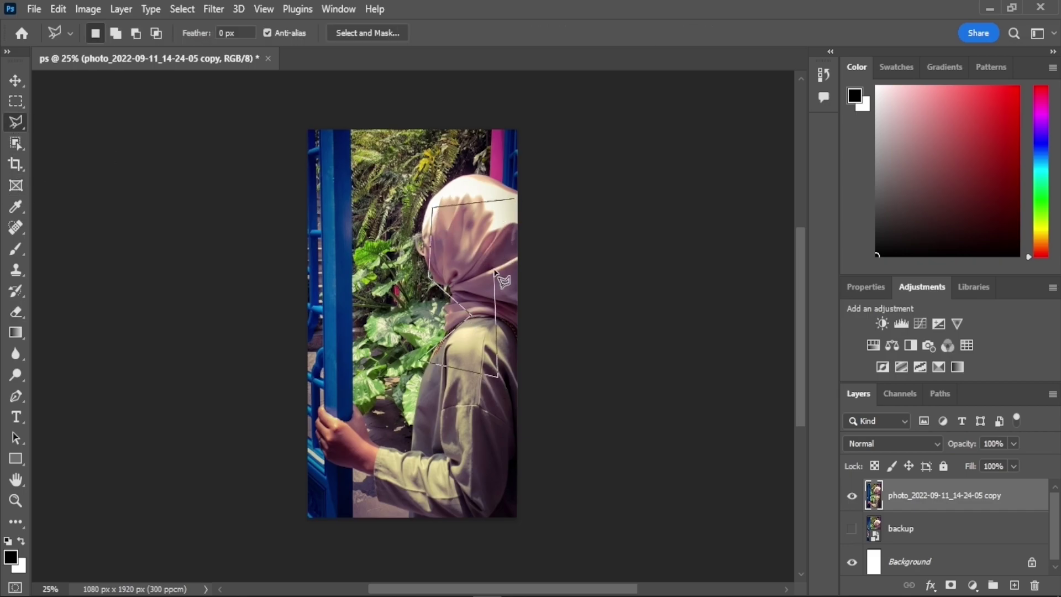
pyautogui.doubleClick(497, 222)
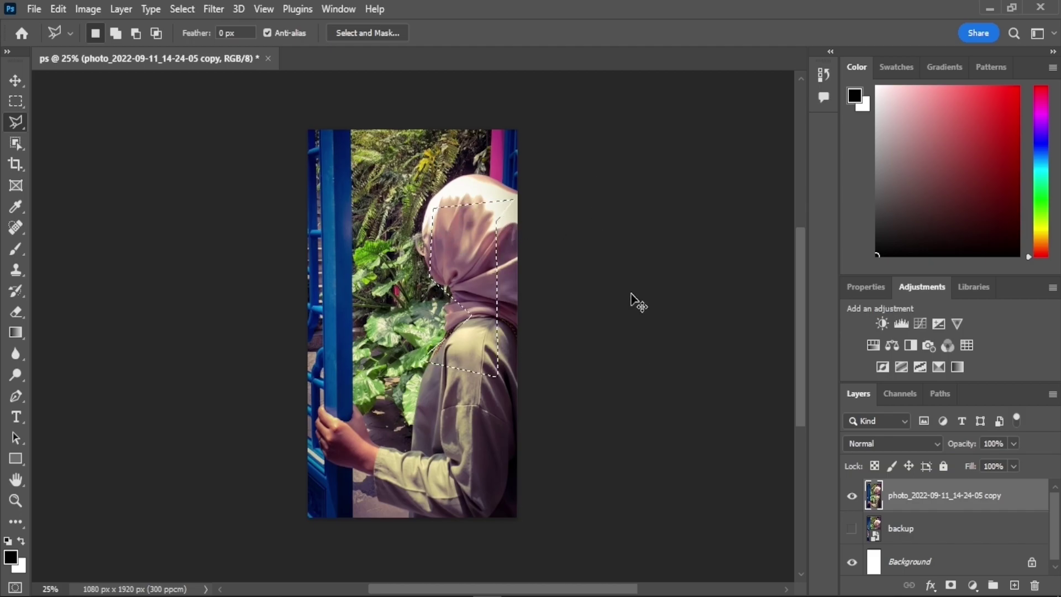
pyautogui.hotkey('ctrl', 'd')
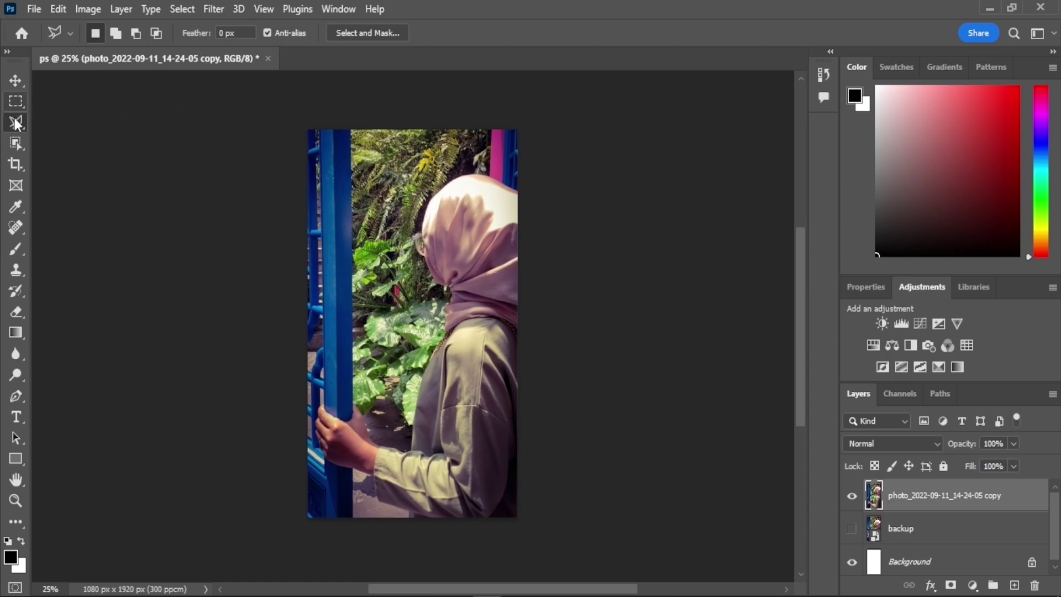
# Open Select and Mask in Overlay view with 63% opacity.
pyautogui.click(15, 99)
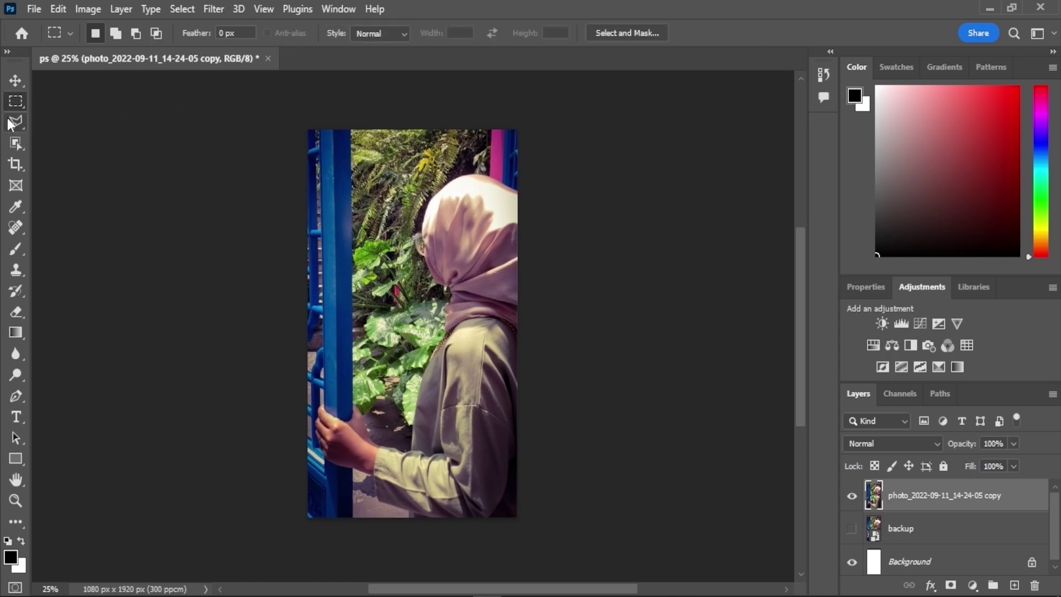
pyautogui.click(9, 124)
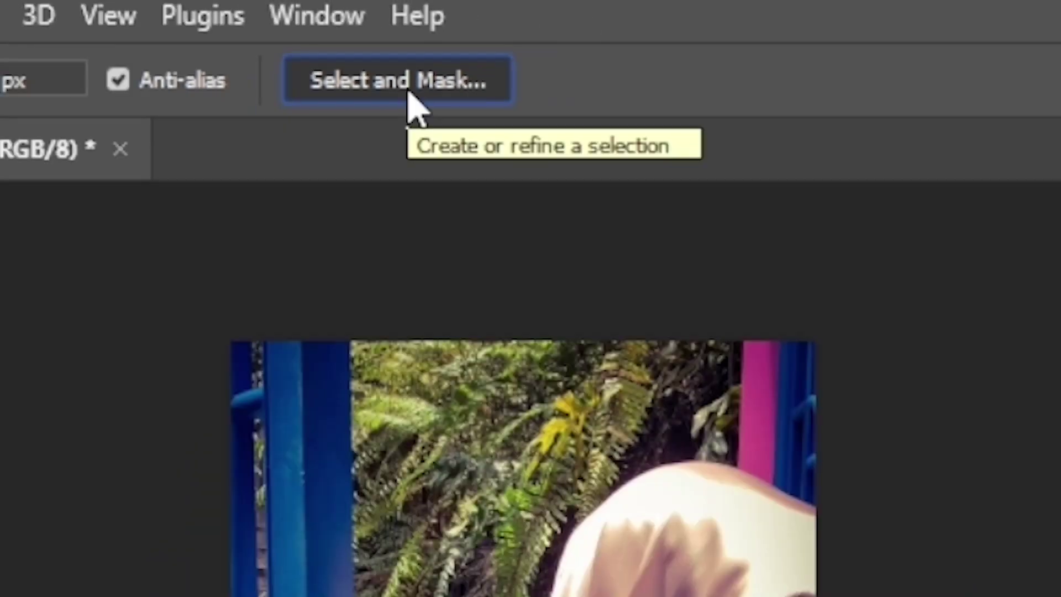
pyautogui.click(370, 35)
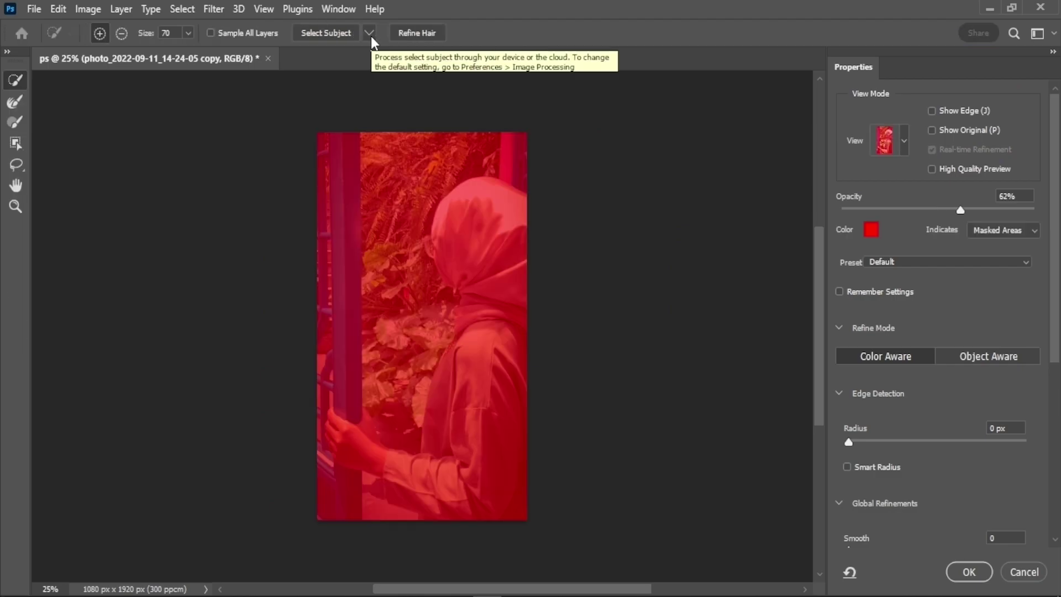
pyautogui.click(903, 139)
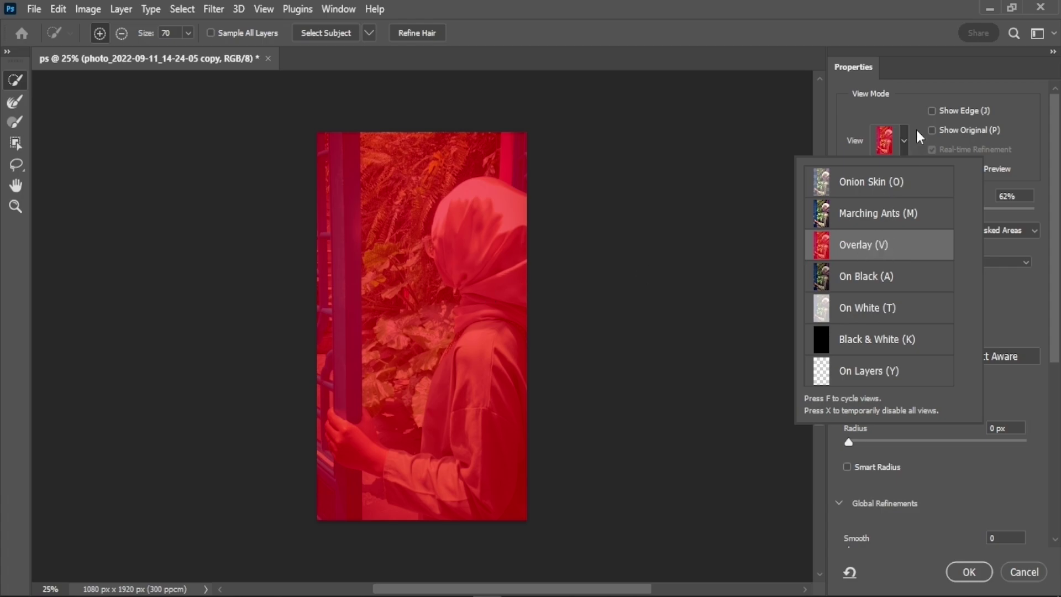
pyautogui.click(907, 140)
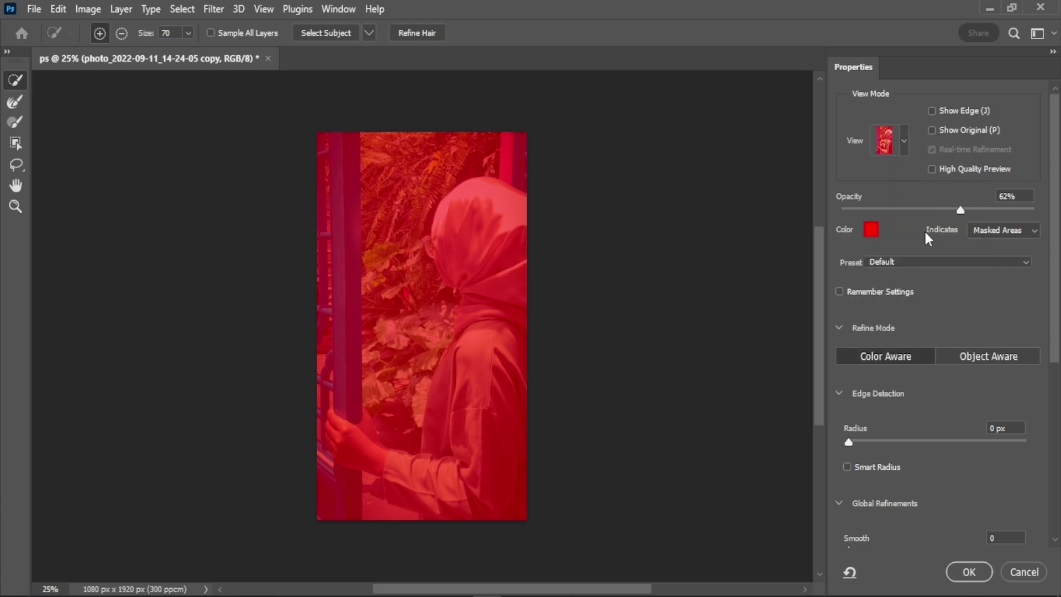
pyautogui.click(963, 210)
# Brush the hood, scarf, glasses, jacket and hand into the selection.
pyautogui.click(512, 207)
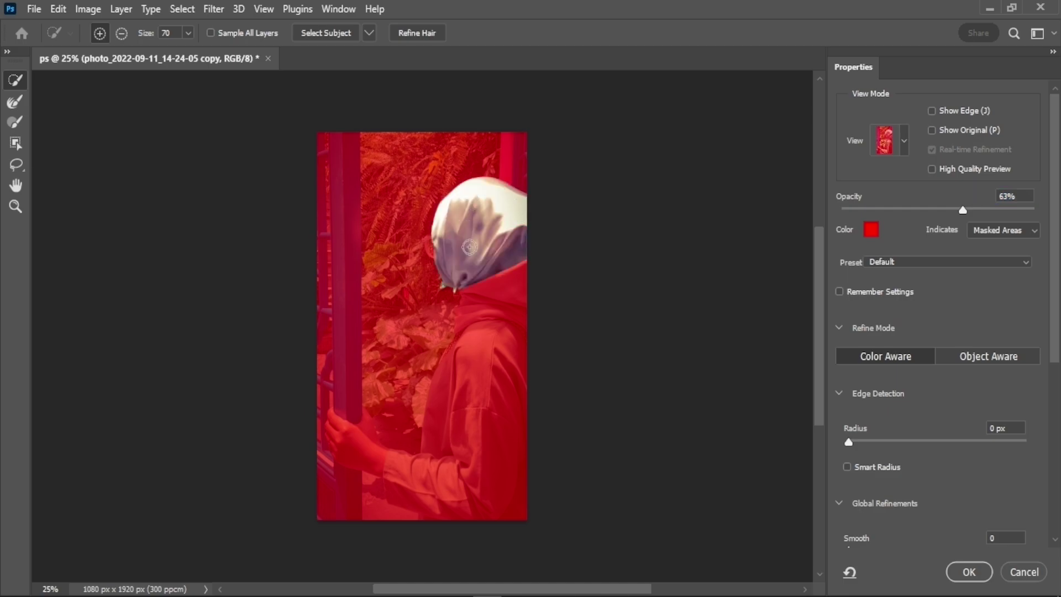
pyautogui.moveTo(512, 206); pyautogui.dragTo(528, 313)
pyautogui.moveTo(507, 422); pyautogui.dragTo(455, 354)
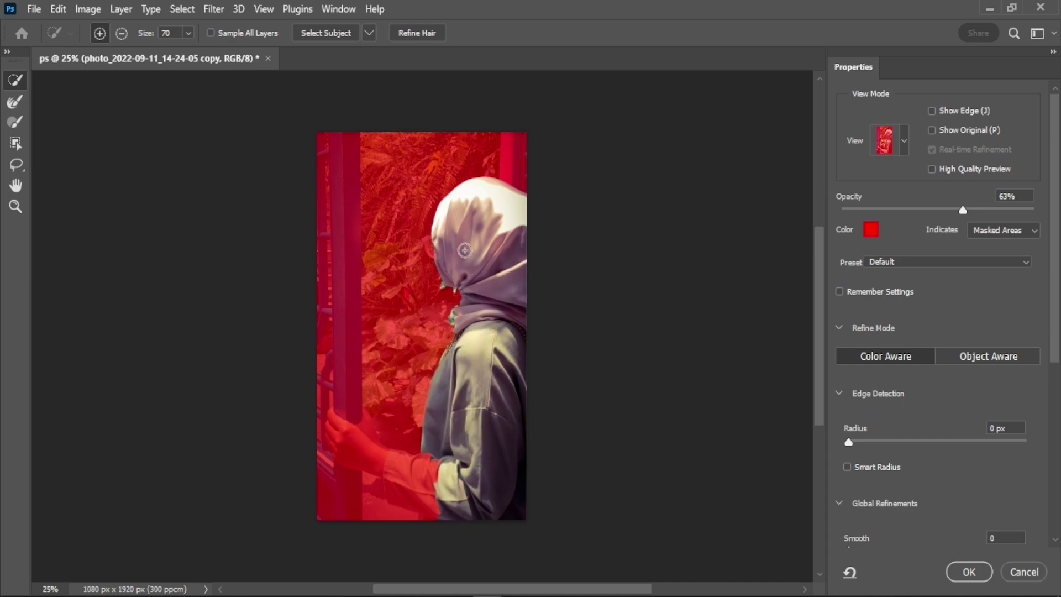
pyautogui.click(435, 247)
pyautogui.moveTo(490, 415)
pyautogui.mouseDown()
pyautogui.moveTo(339, 443)
pyautogui.moveTo(343, 419)
pyautogui.moveTo(403, 497)
pyautogui.mouseUp()
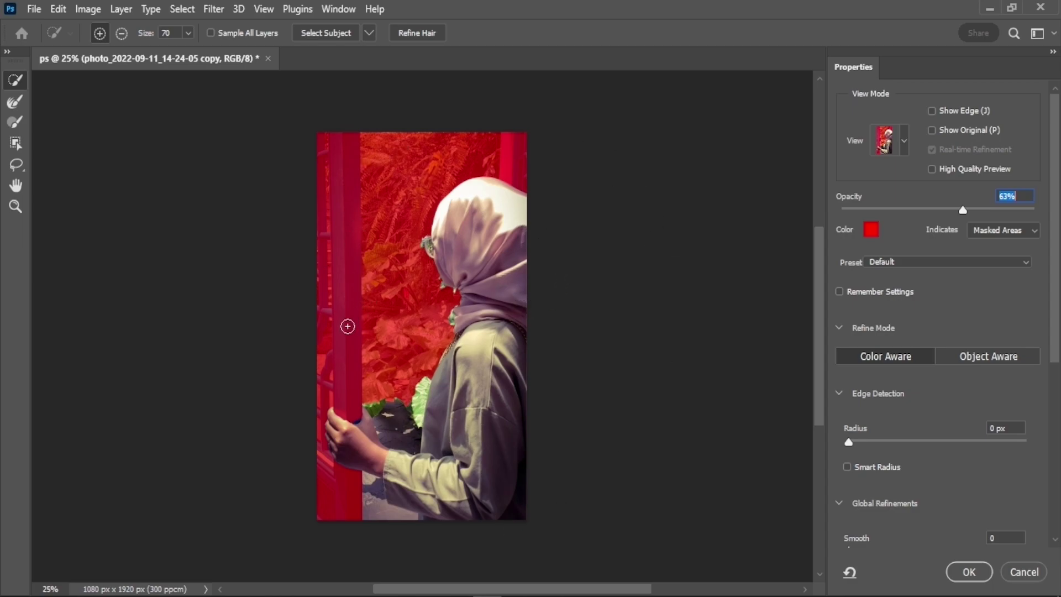
# Subtract the leaves and floor patches near the hand using a 90 px brush.
pyautogui.press('alt')
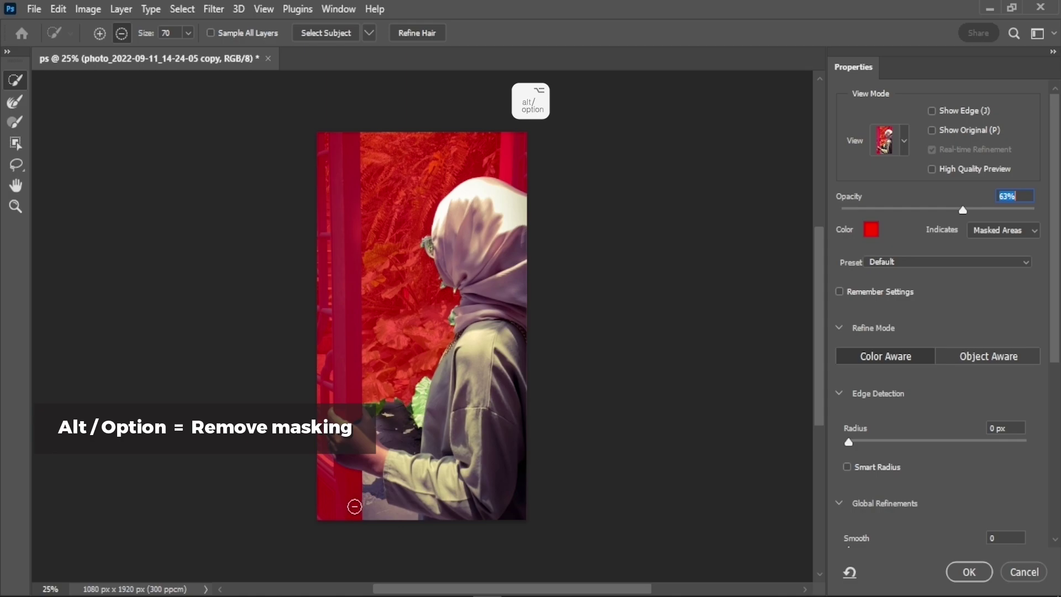
pyautogui.moveTo(356, 504); pyautogui.dragTo(371, 507)
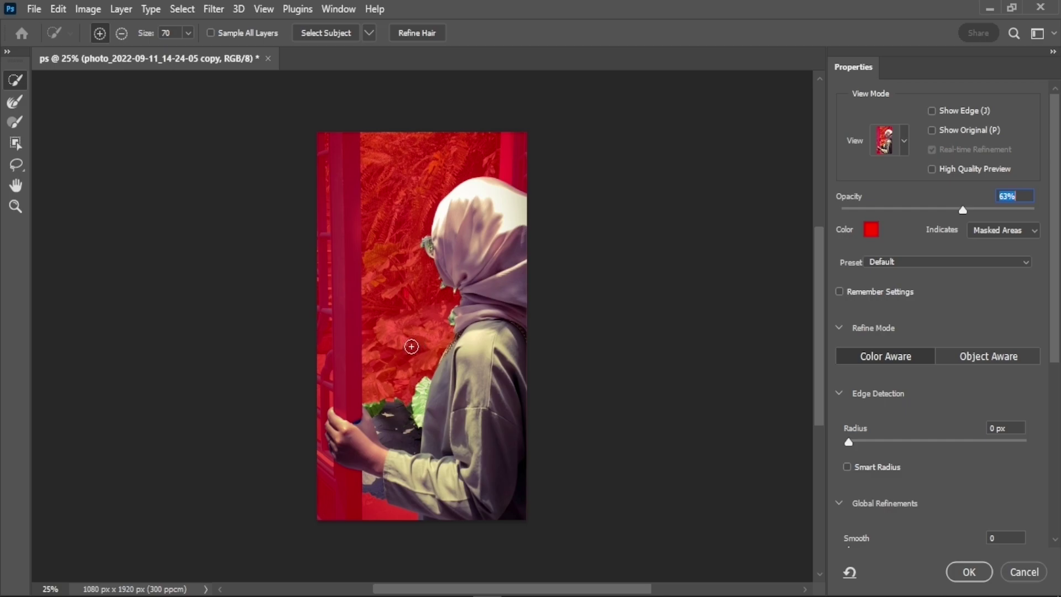
pyautogui.press(']')
pyautogui.press(']')
pyautogui.press(']')
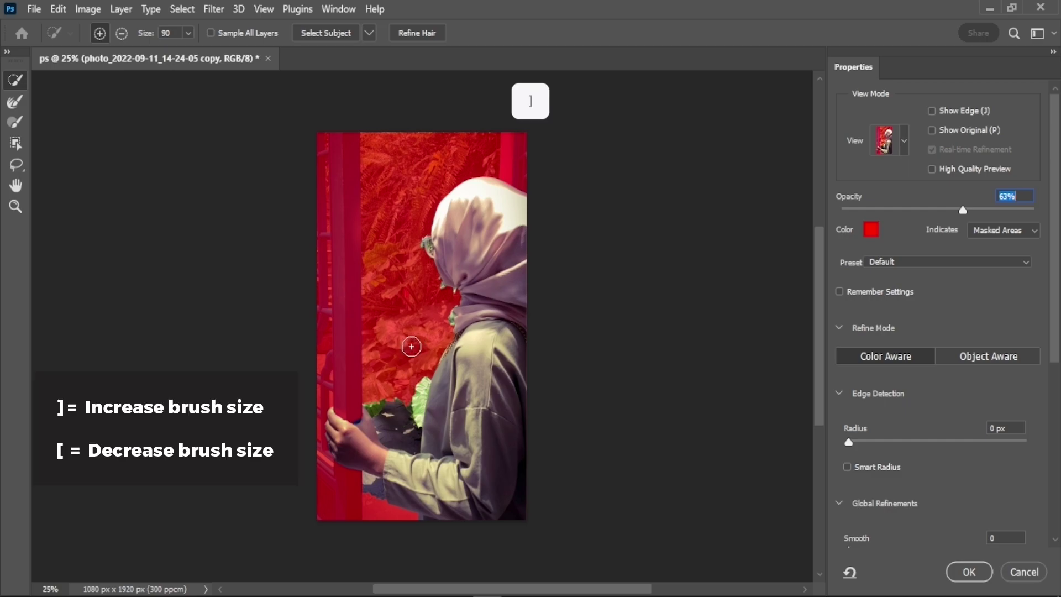
pyautogui.press(']')
pyautogui.press(']')
pyautogui.press(']')
pyautogui.press(']')
pyautogui.press(']')
pyautogui.press(']')
pyautogui.press(']')
pyautogui.press(']')
pyautogui.press('[')
pyautogui.press('[')
pyautogui.press('[')
pyautogui.press('[')
pyautogui.press('[')
pyautogui.press('[')
pyautogui.press('[')
pyautogui.press('[')
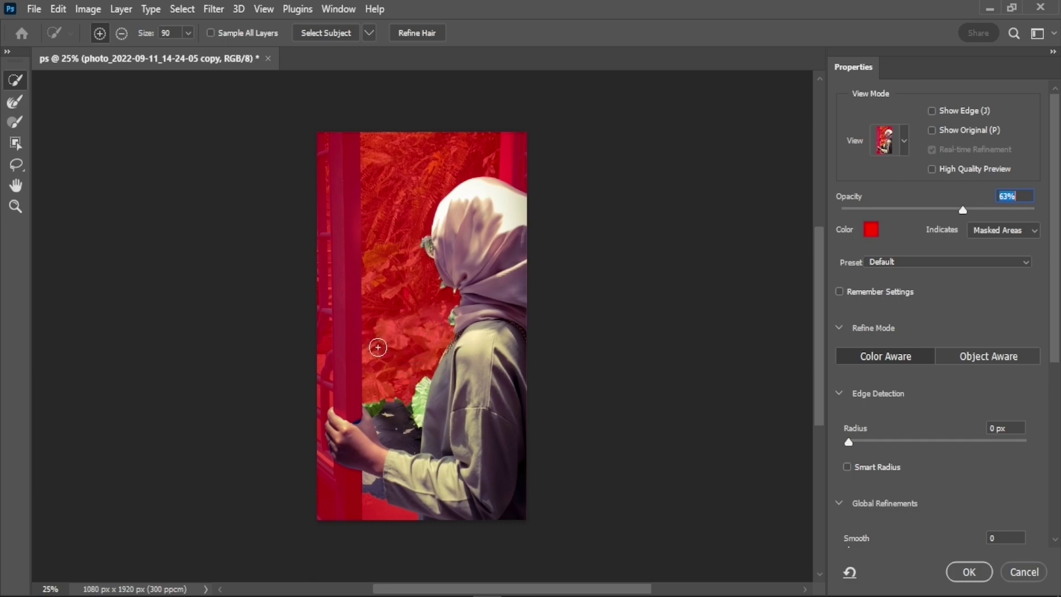
pyautogui.press('alt')
pyautogui.moveTo(395, 413)
pyautogui.mouseDown()
pyautogui.moveTo(440, 313)
pyautogui.moveTo(442, 289)
pyautogui.moveTo(416, 282)
pyautogui.mouseUp()
pyautogui.moveTo(390, 479); pyautogui.dragTo(407, 573)
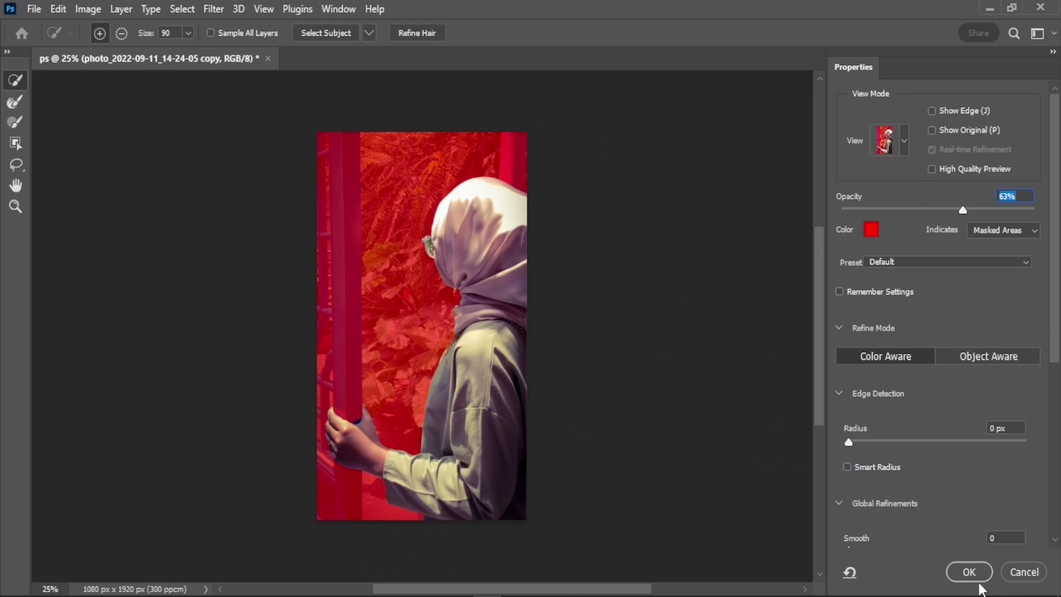
# Confirm Select and Mask as a layer mask and make the backup layer visible again.
pyautogui.click(965, 573)
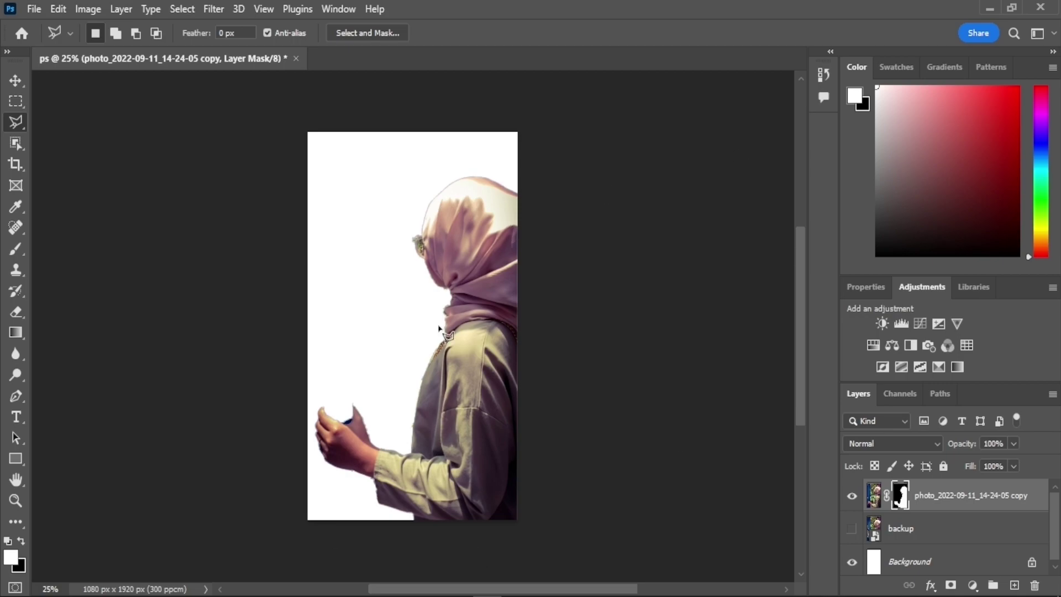
pyautogui.click(953, 534)
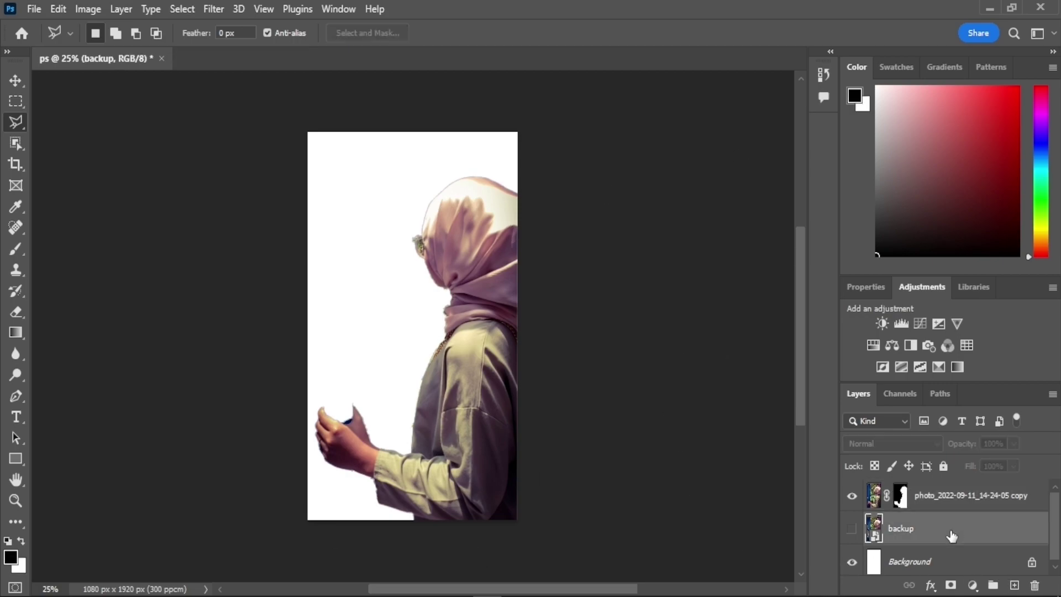
pyautogui.click(852, 530)
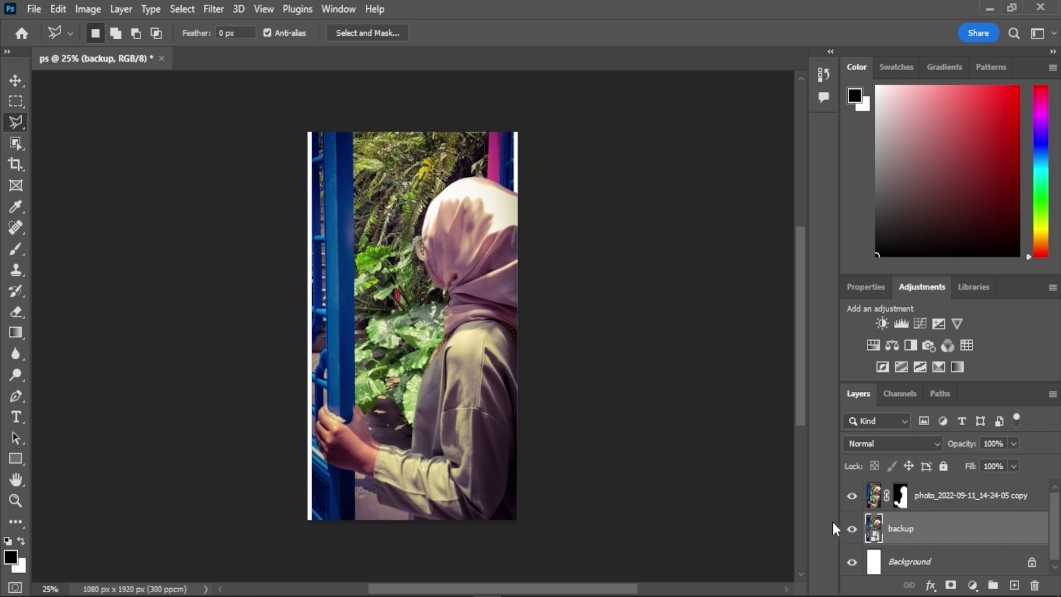
# Duplicate the backup layer, rasterize the copy and stretch it wider to cover the white edge.
pyautogui.hotkey('ctrl', 'j')
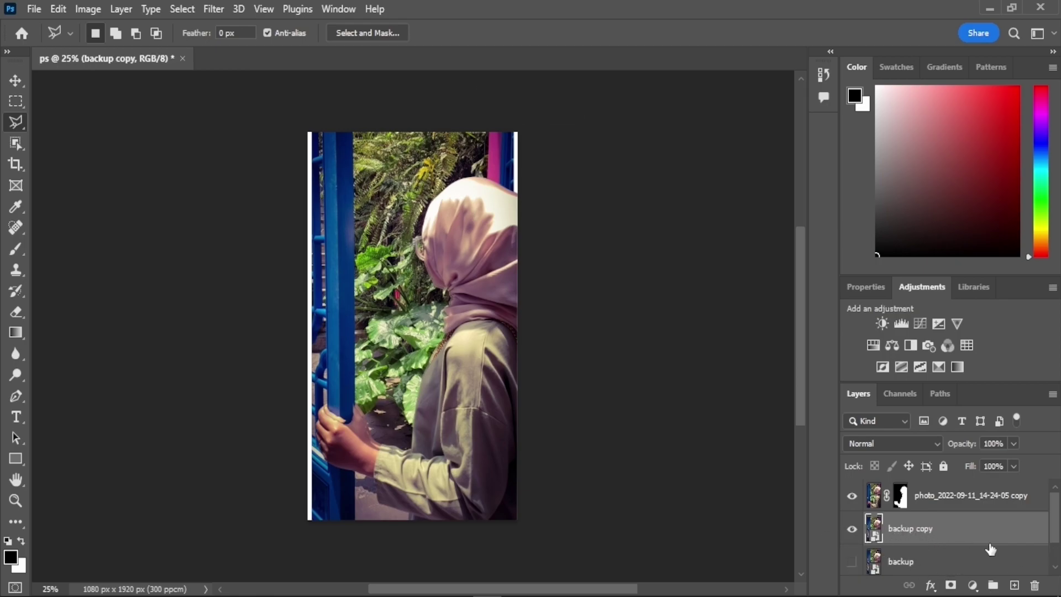
pyautogui.rightClick(971, 536)
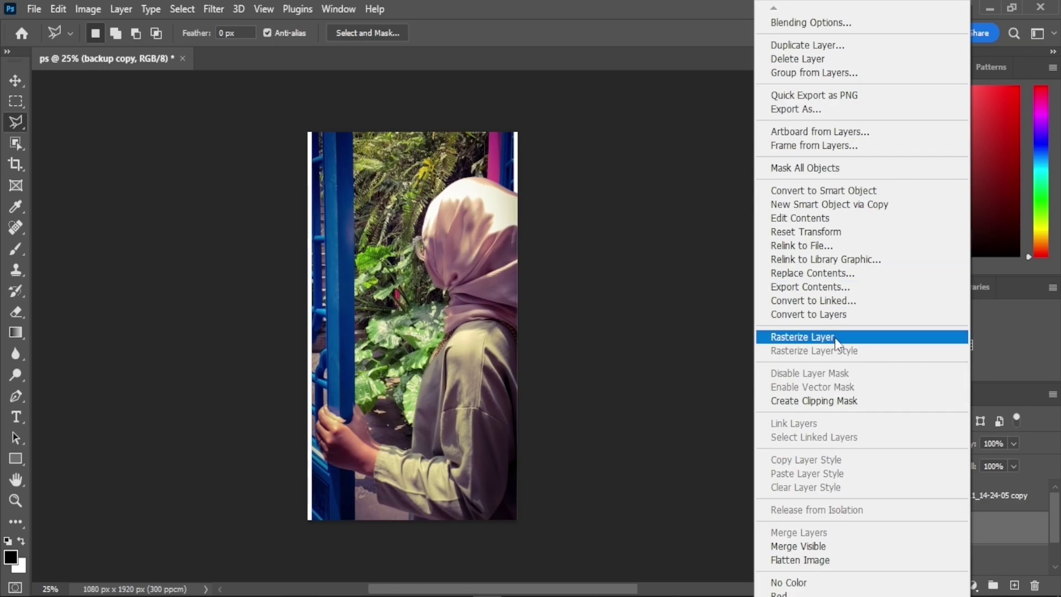
pyautogui.click(845, 337)
pyautogui.hotkey('ctrl', 't')
pyautogui.moveTo(513, 326); pyautogui.dragTo(518, 326)
pyautogui.click(770, 32)
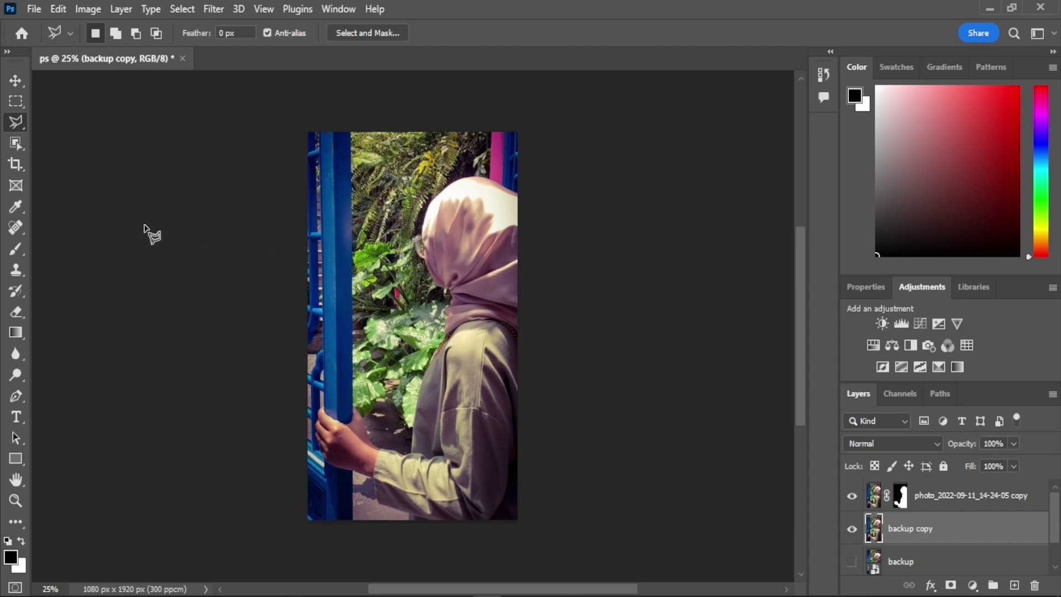
# Select the Blur tool at brush size 40, then return to the Move tool and browse filters.
pyautogui.click(12, 357)
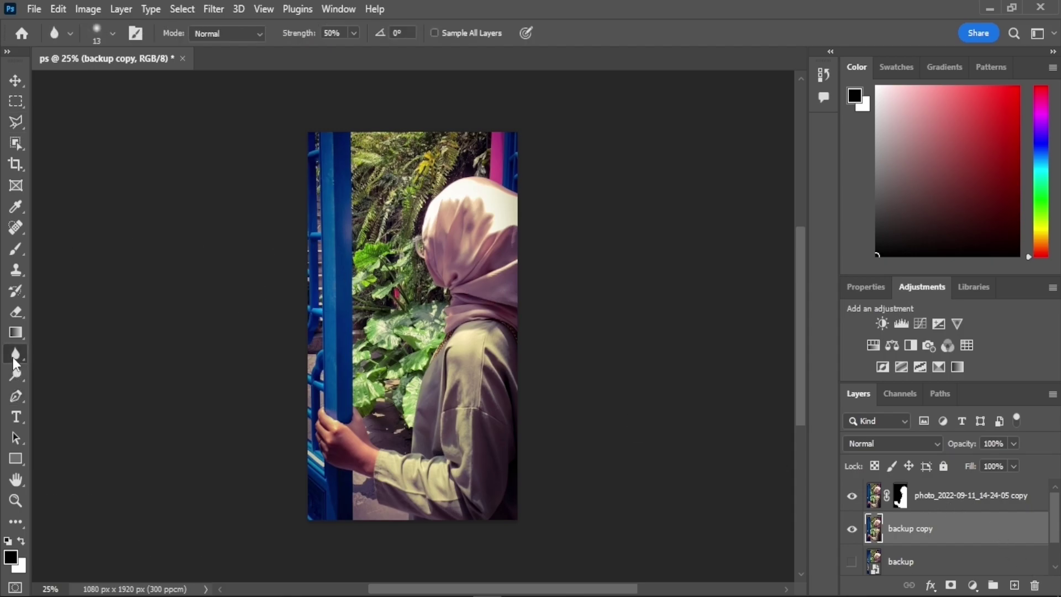
pyautogui.click(84, 353)
pyautogui.press(']')
pyautogui.press(']')
pyautogui.press(']')
pyautogui.press(']')
pyautogui.press(']')
pyautogui.press(']')
pyautogui.press('v')
pyautogui.click(214, 10)
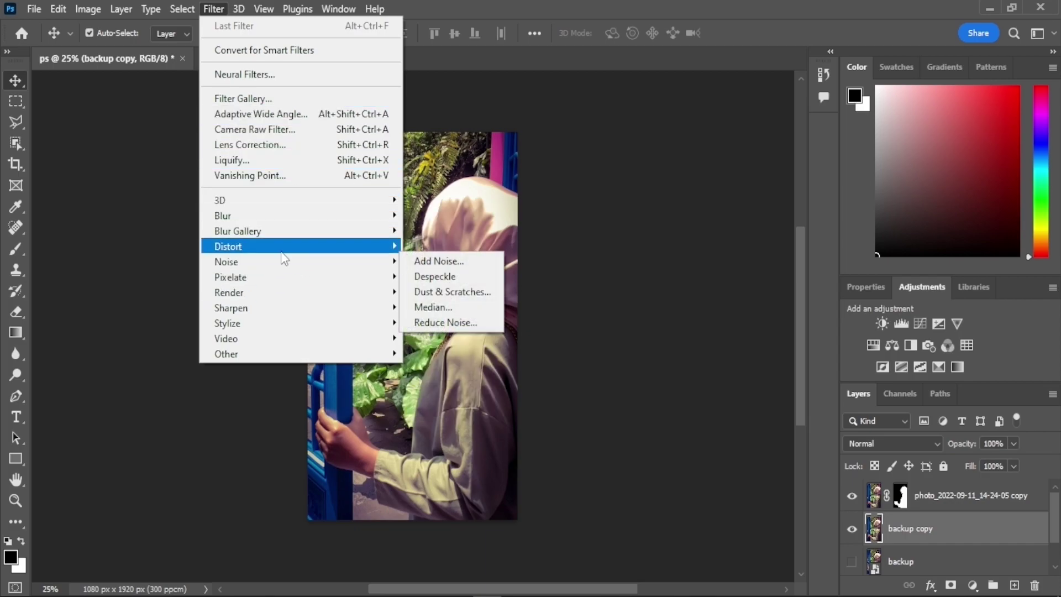
pyautogui.moveTo(228, 247)
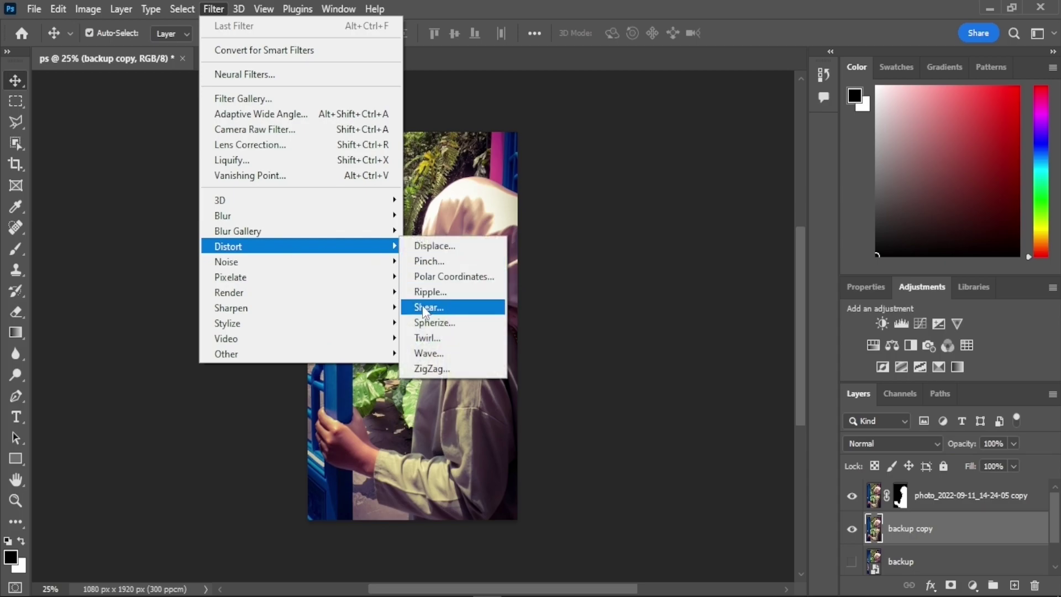
pyautogui.click(437, 338)
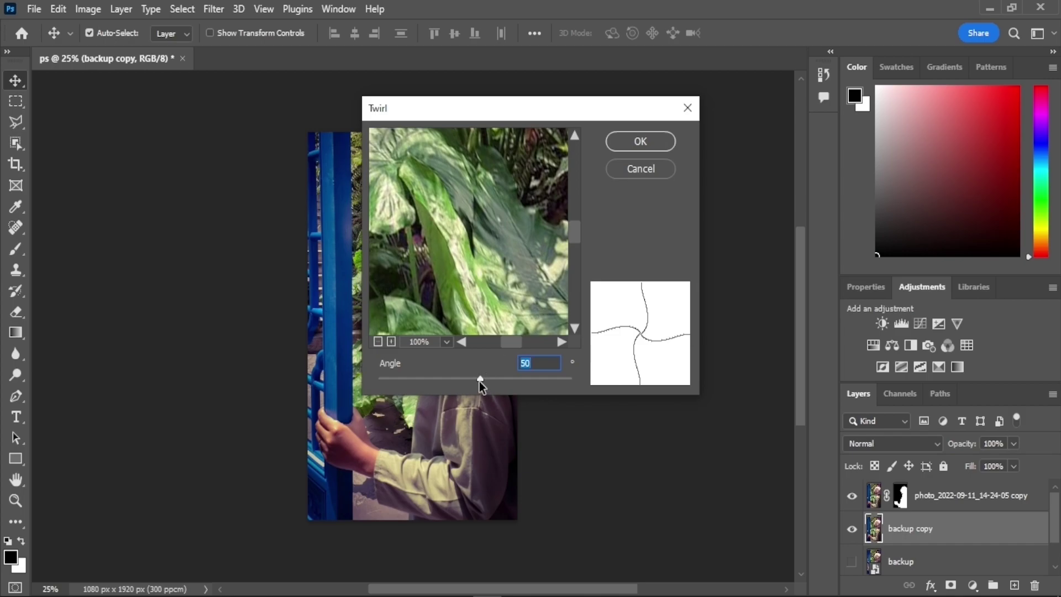
pyautogui.moveTo(480, 380); pyautogui.dragTo(500, 384)
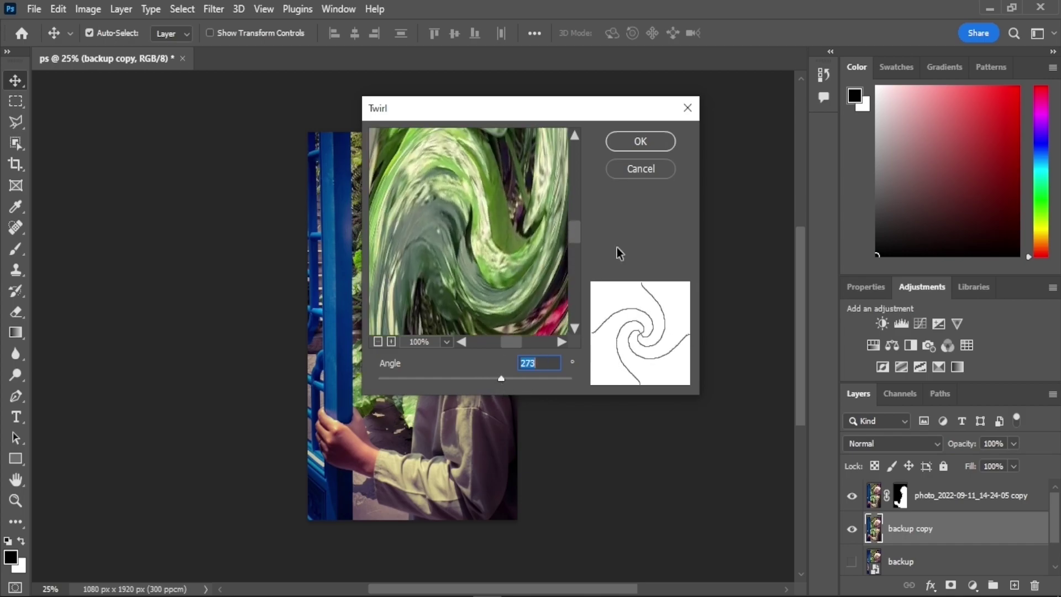
pyautogui.click(643, 142)
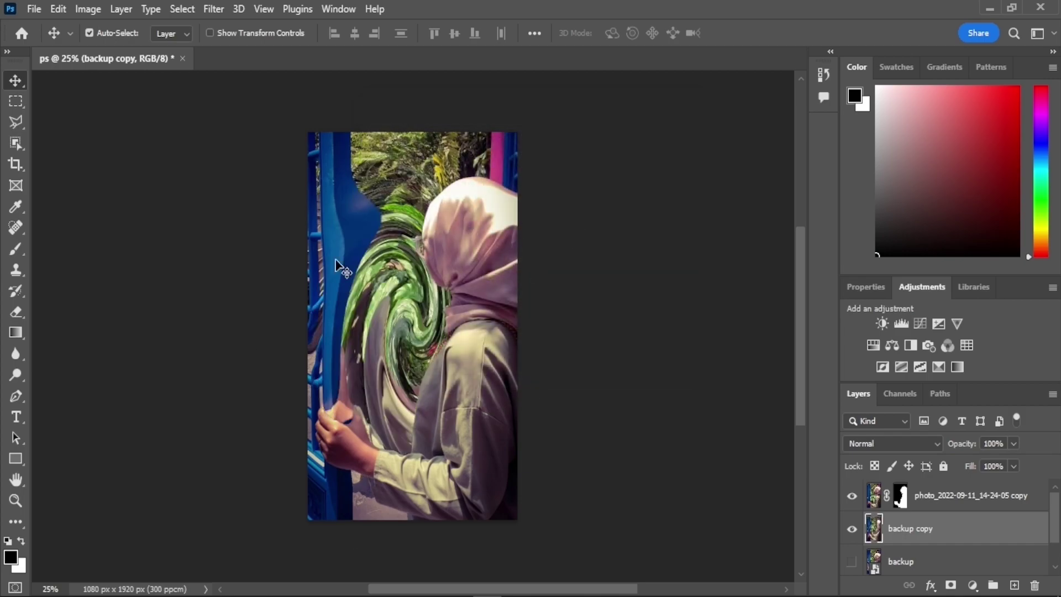
pyautogui.hotkey('ctrl', 'z')
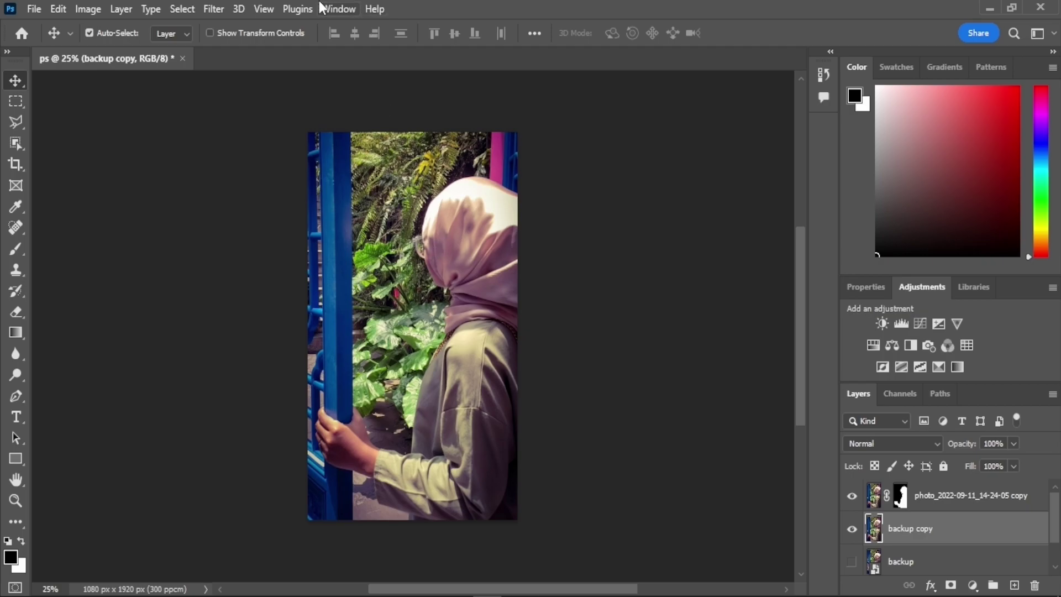
pyautogui.click(213, 9)
pyautogui.moveTo(224, 215)
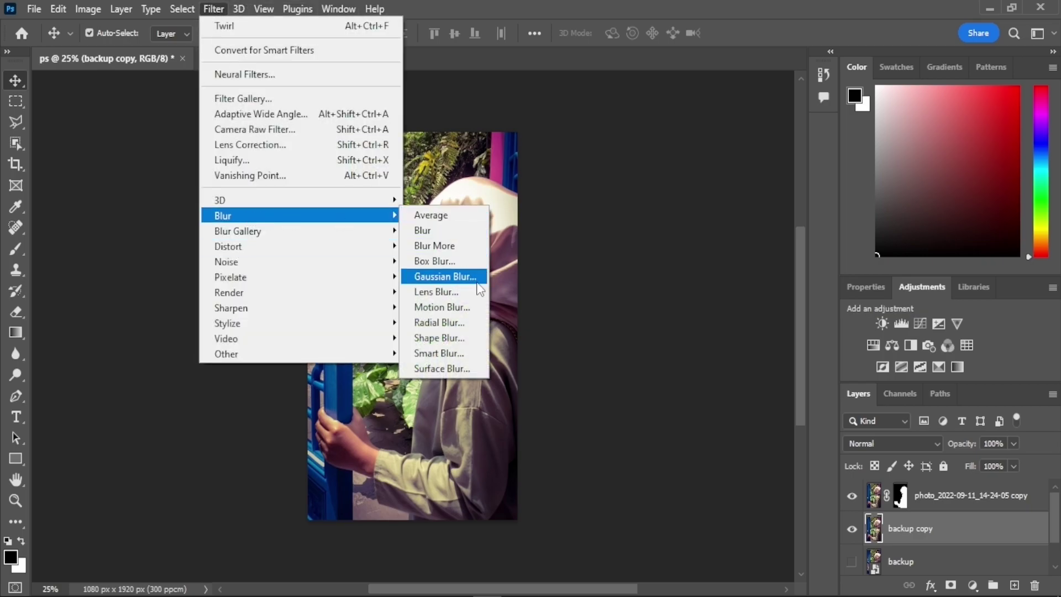
# Apply an 8.4-pixel Gaussian Blur to the backup copy and toggle layer visibility to compare.
pyautogui.click(476, 285)
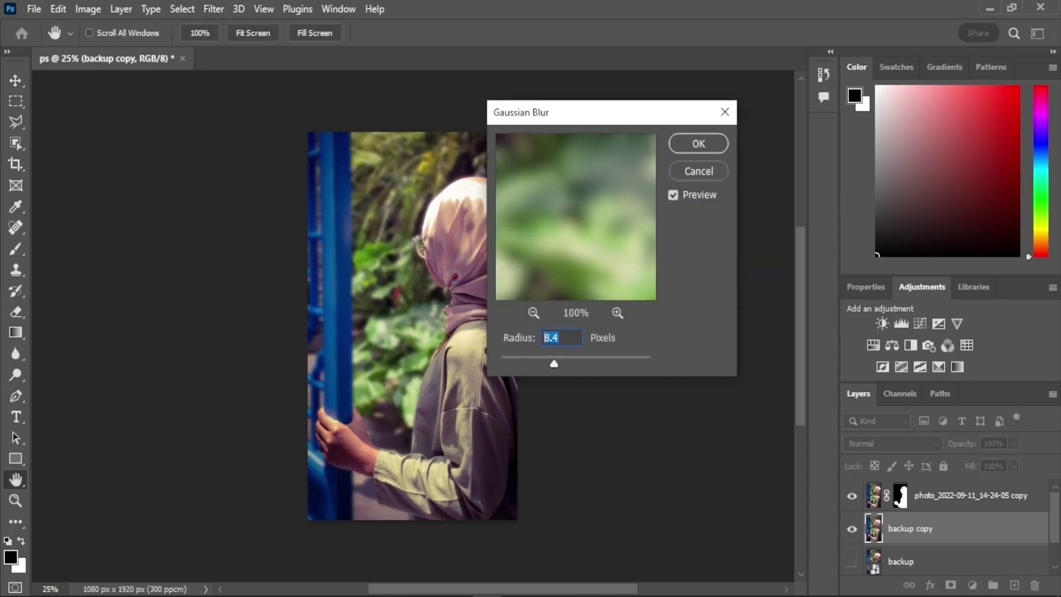
pyautogui.click(699, 144)
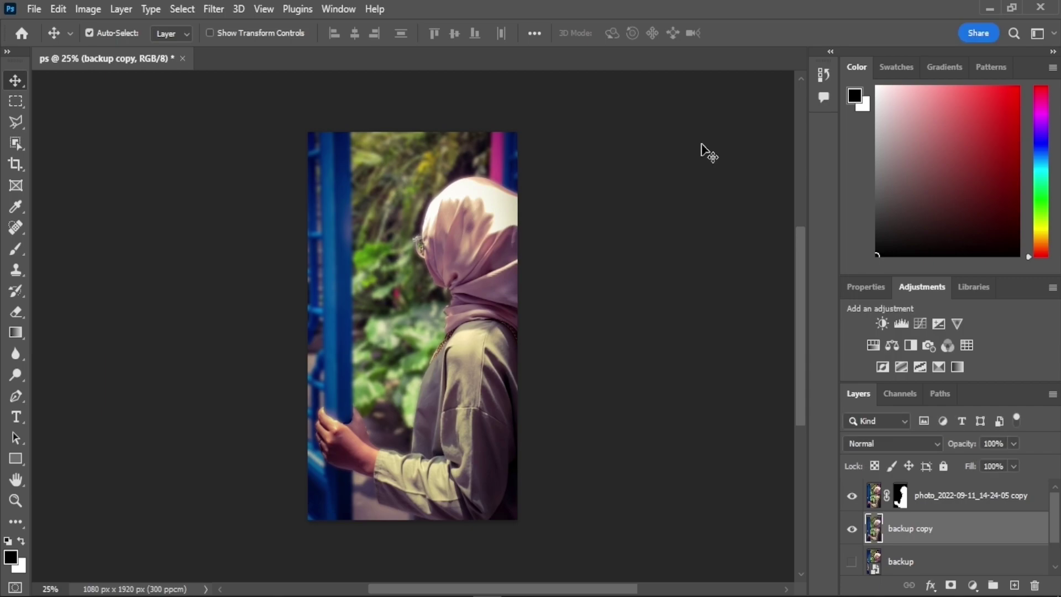
pyautogui.click(849, 532)
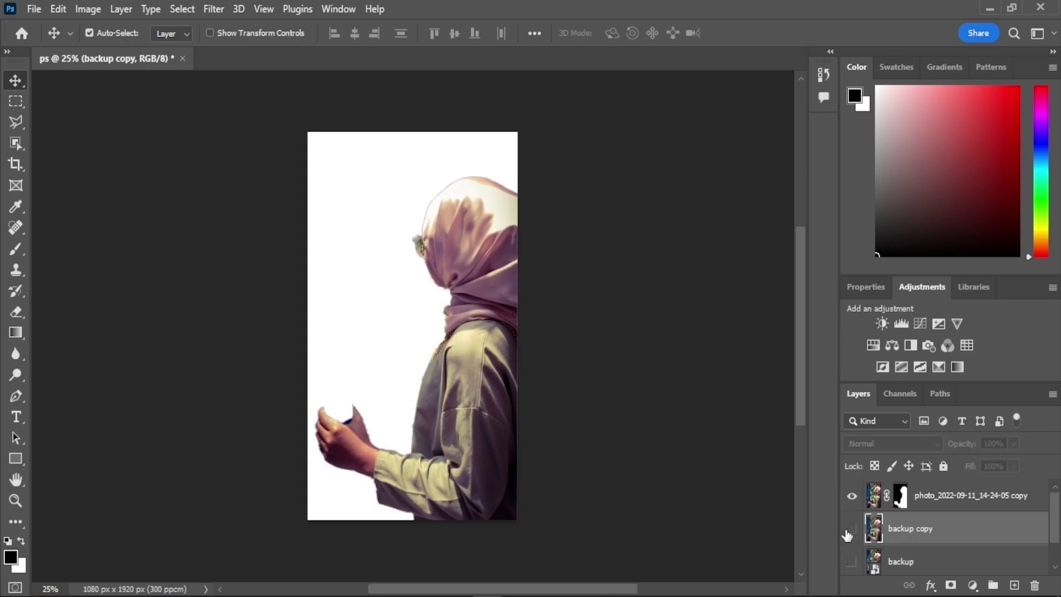
pyautogui.click(852, 496)
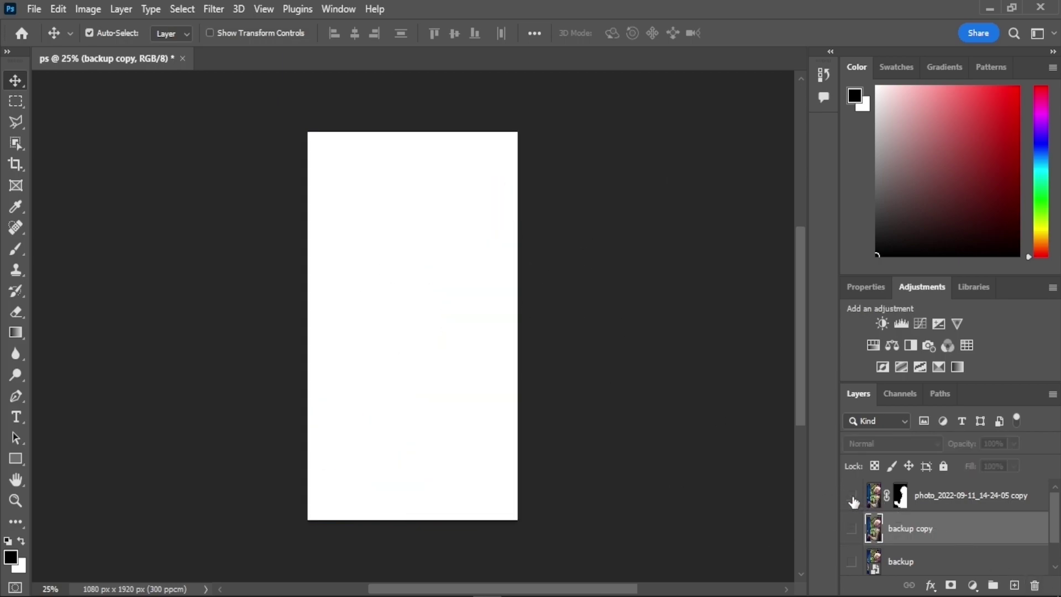
pyautogui.click(852, 529)
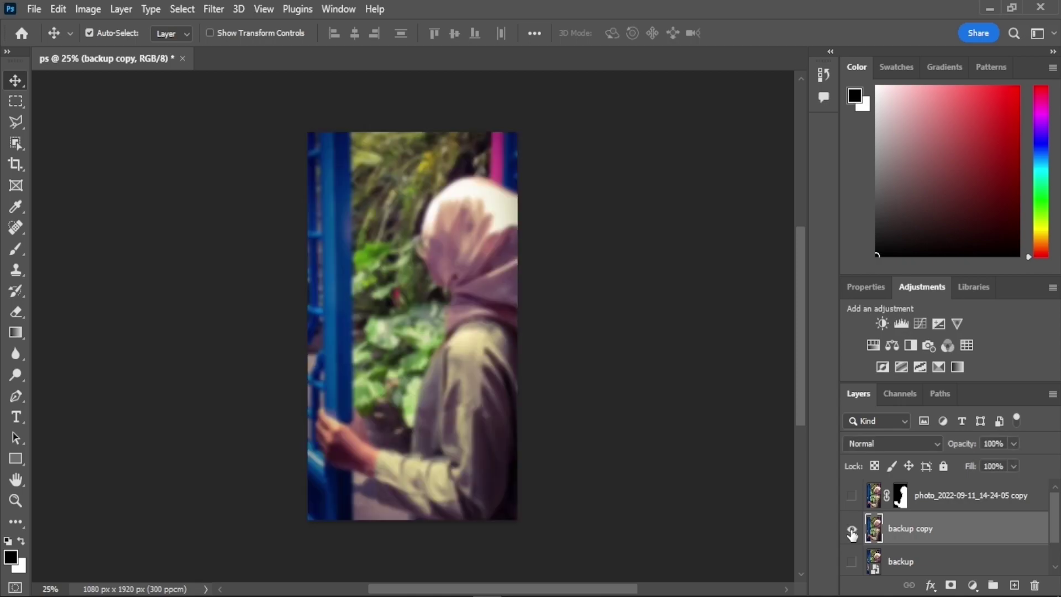
pyautogui.click(852, 495)
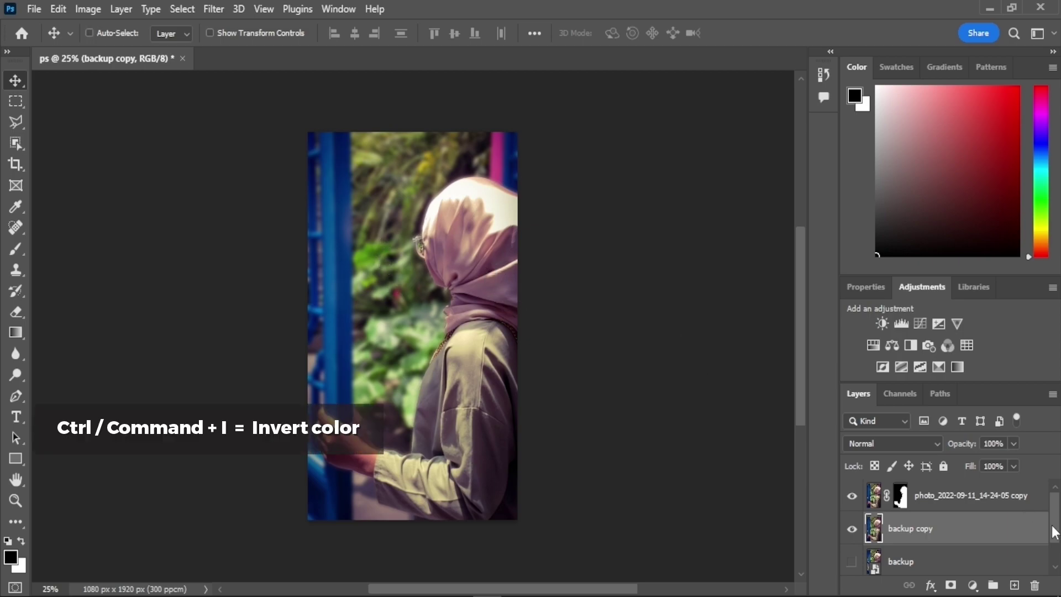
pyautogui.hotkey('ctrl', 'i')
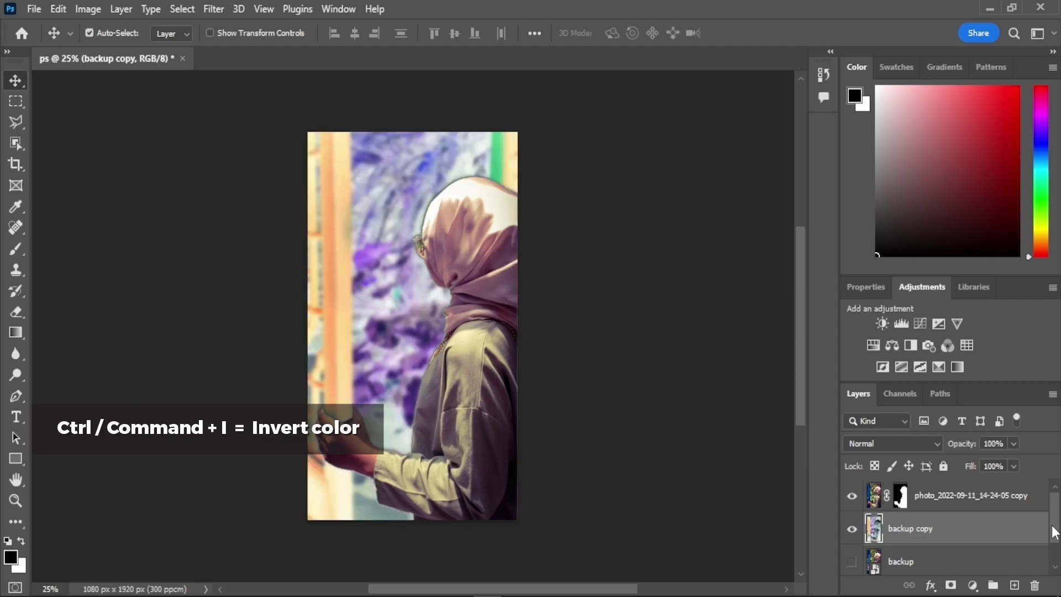
pyautogui.hotkey('ctrl', 'i')
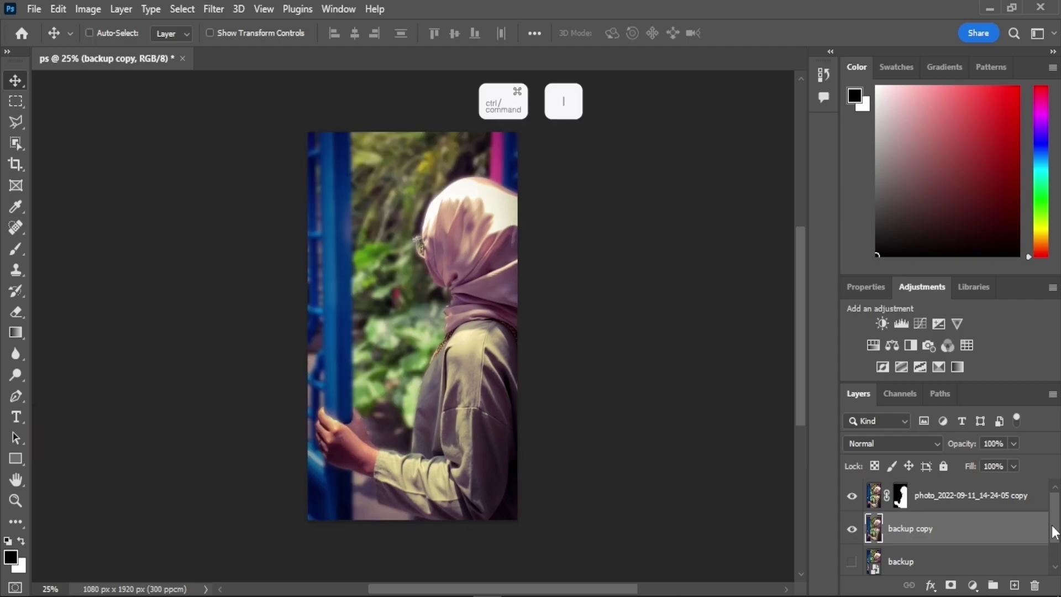
pyautogui.hotkey('ctrl', 'i')
pyautogui.hotkey('ctrl', 'i')
pyautogui.click(852, 495)
pyautogui.hotkey('ctrl', 'i')
pyautogui.hotkey('ctrl', 'i')
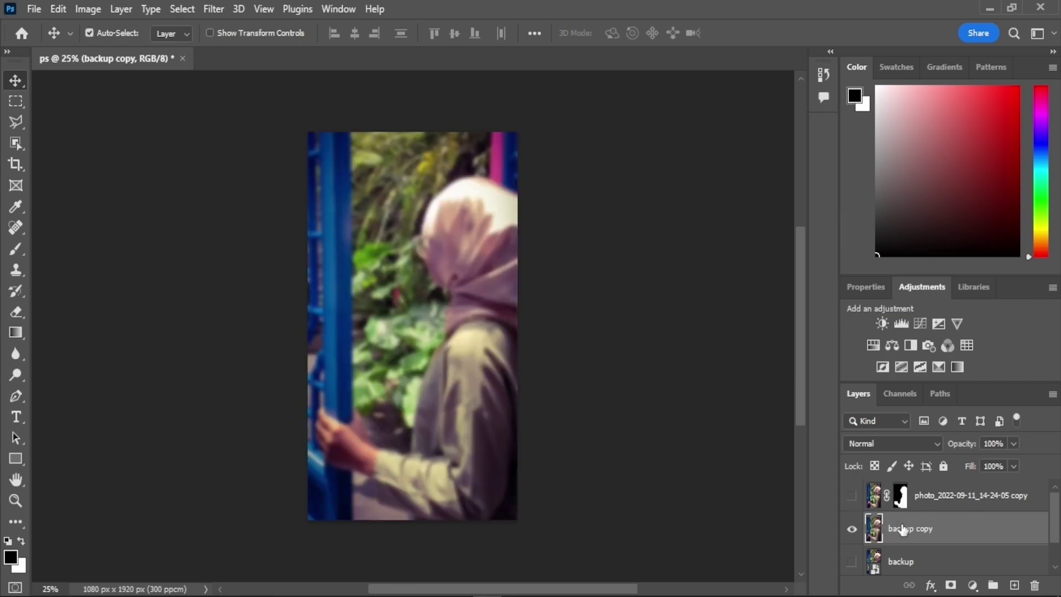
pyautogui.hotkey('ctrl', 'i')
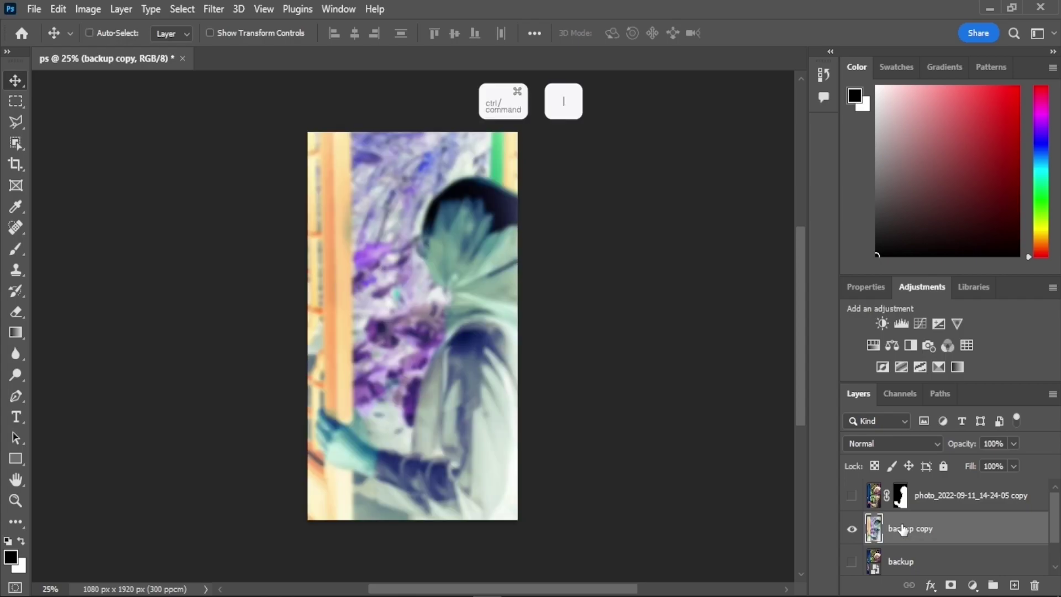
pyautogui.hotkey('ctrl', 'i')
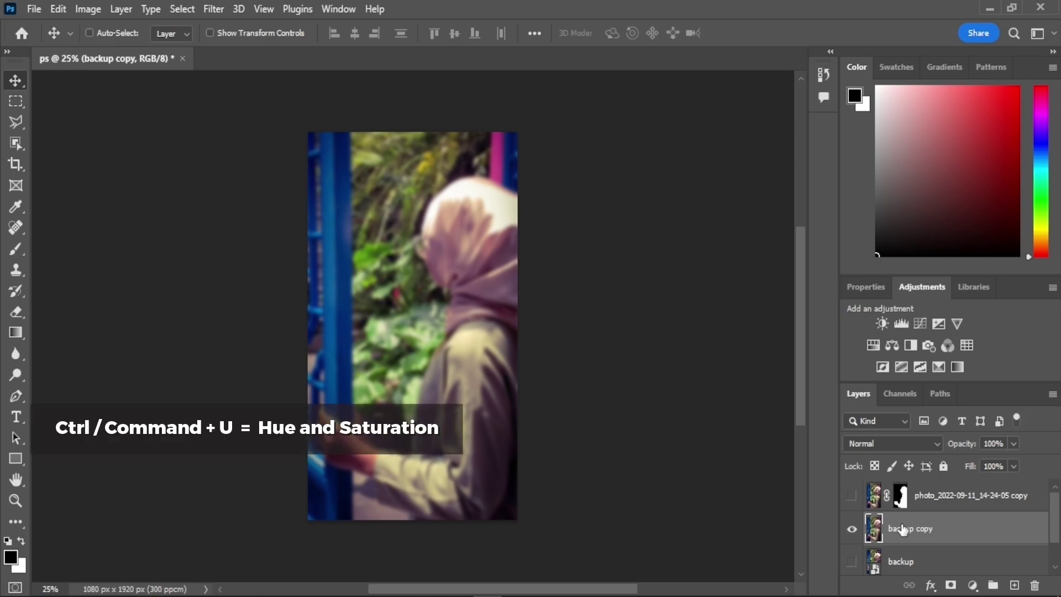
# Preview Hue/Saturation shifts (hue +180, lightness -47) on the background, then cancel them.
pyautogui.hotkey('ctrl', 'u')
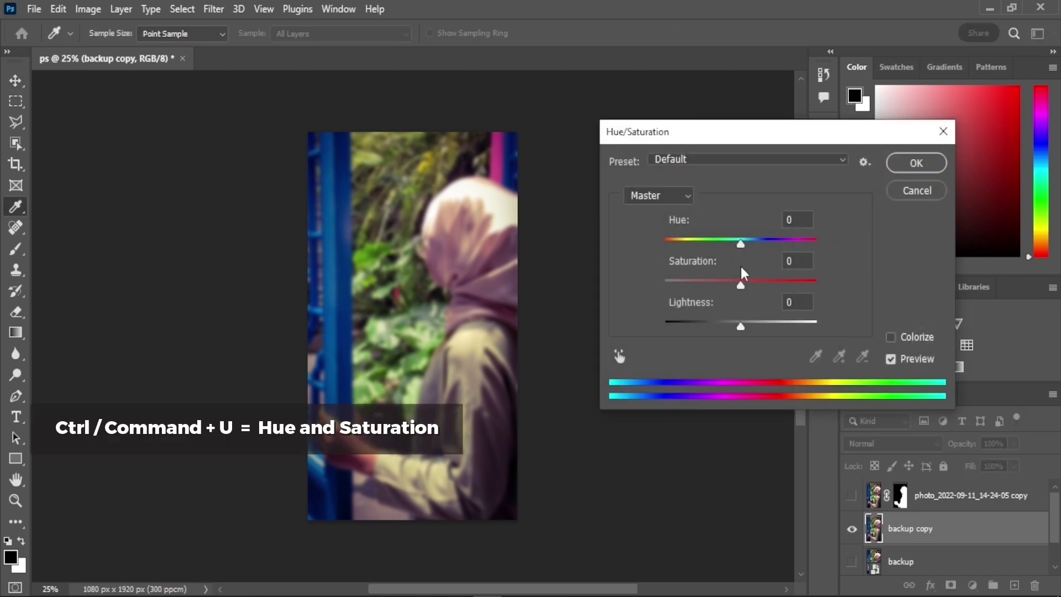
pyautogui.moveTo(740, 244); pyautogui.dragTo(859, 249)
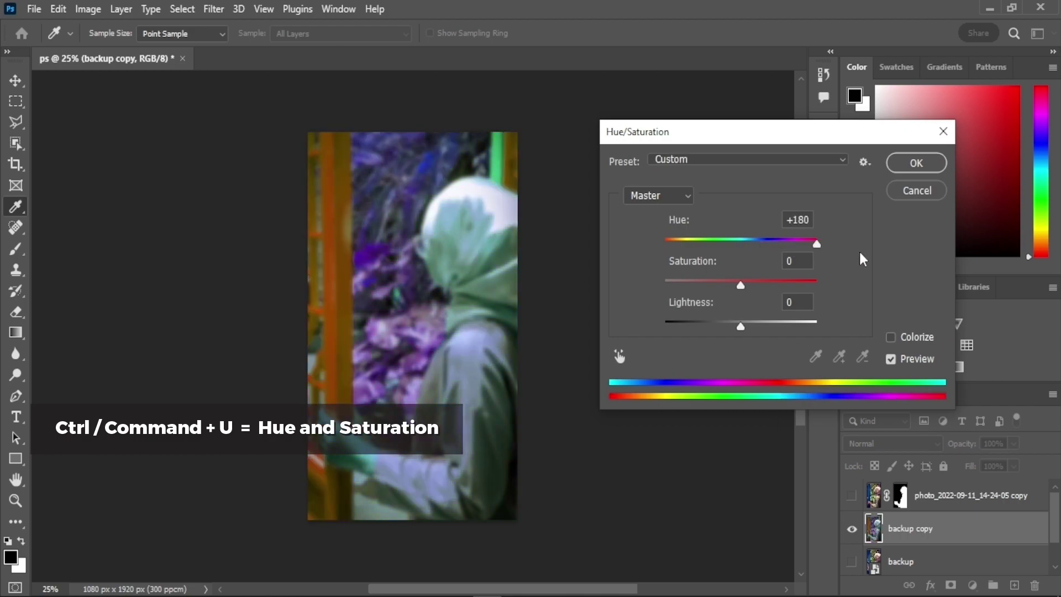
pyautogui.moveTo(741, 284)
pyautogui.mouseDown()
pyautogui.moveTo(800, 285)
pyautogui.moveTo(682, 290)
pyautogui.moveTo(732, 288)
pyautogui.mouseUp()
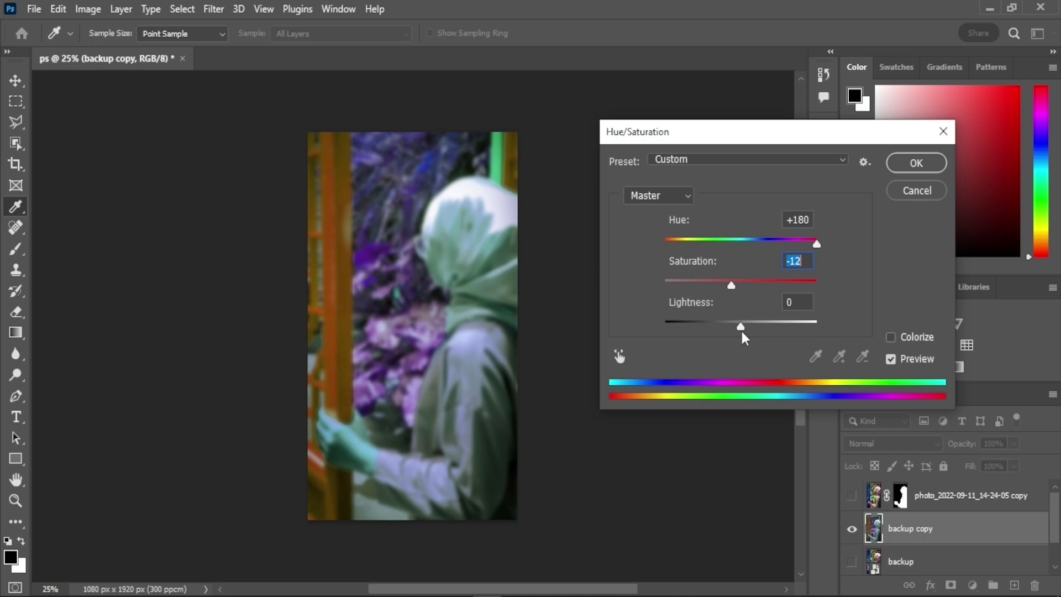
pyautogui.moveTo(740, 327); pyautogui.dragTo(705, 331)
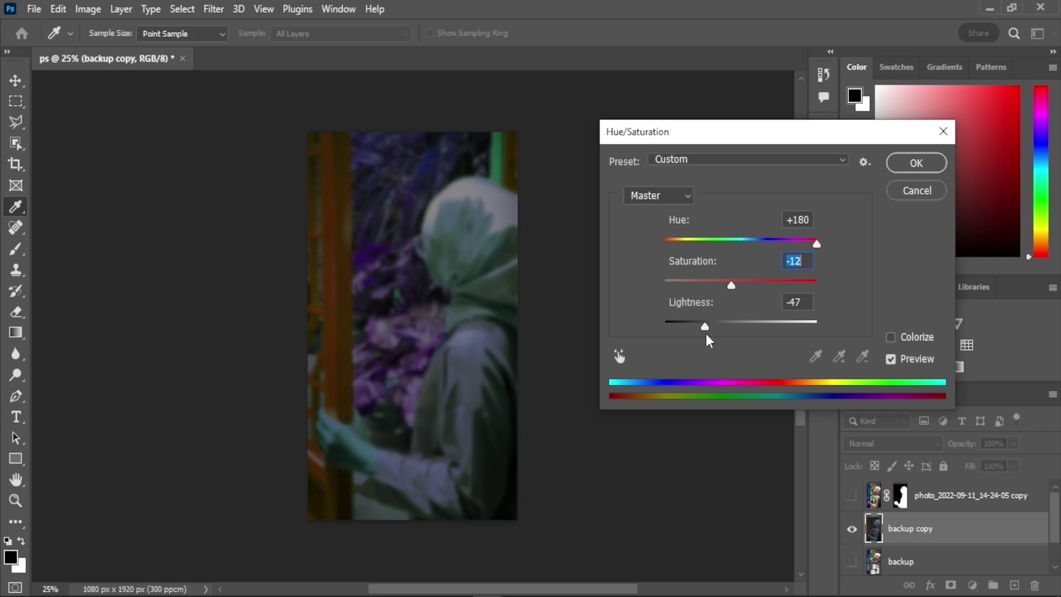
pyautogui.moveTo(706, 333); pyautogui.dragTo(776, 332)
pyautogui.click(925, 196)
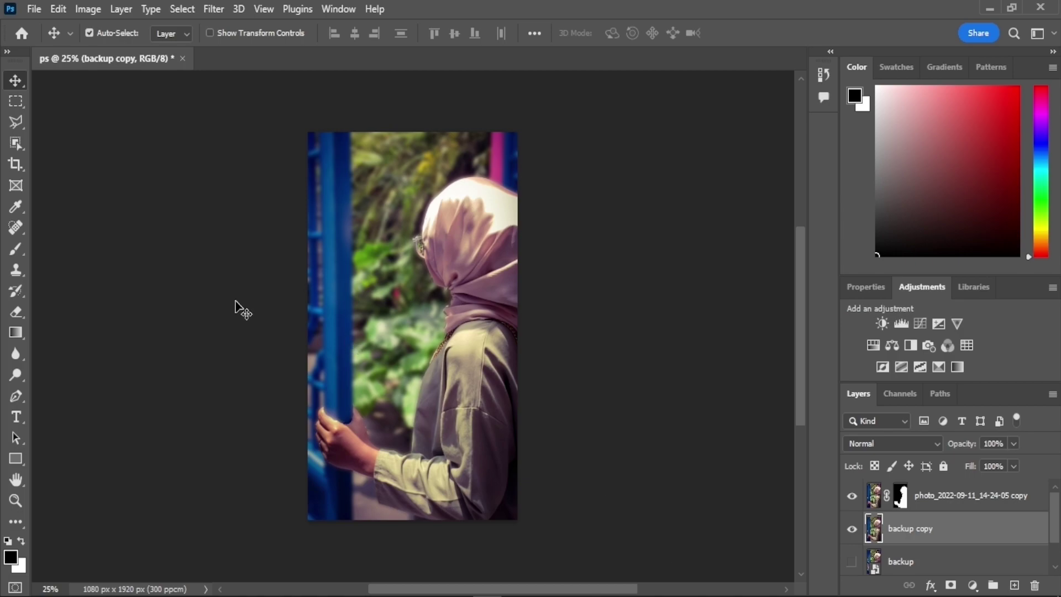
# Add a 'VZly' text layer above the woman's head and move it near the top.
pyautogui.click(16, 417)
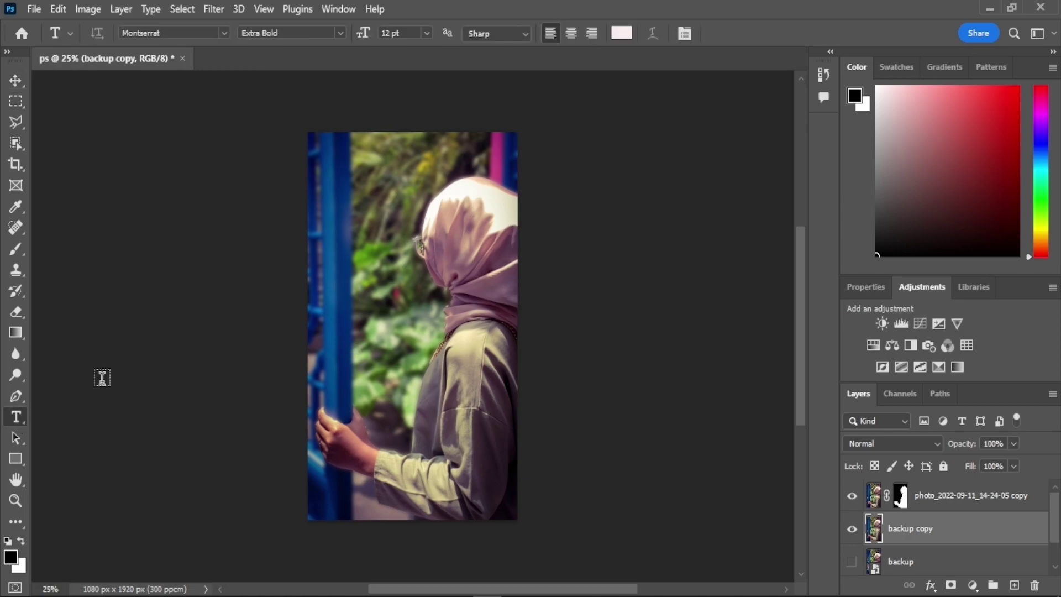
pyautogui.click(400, 166)
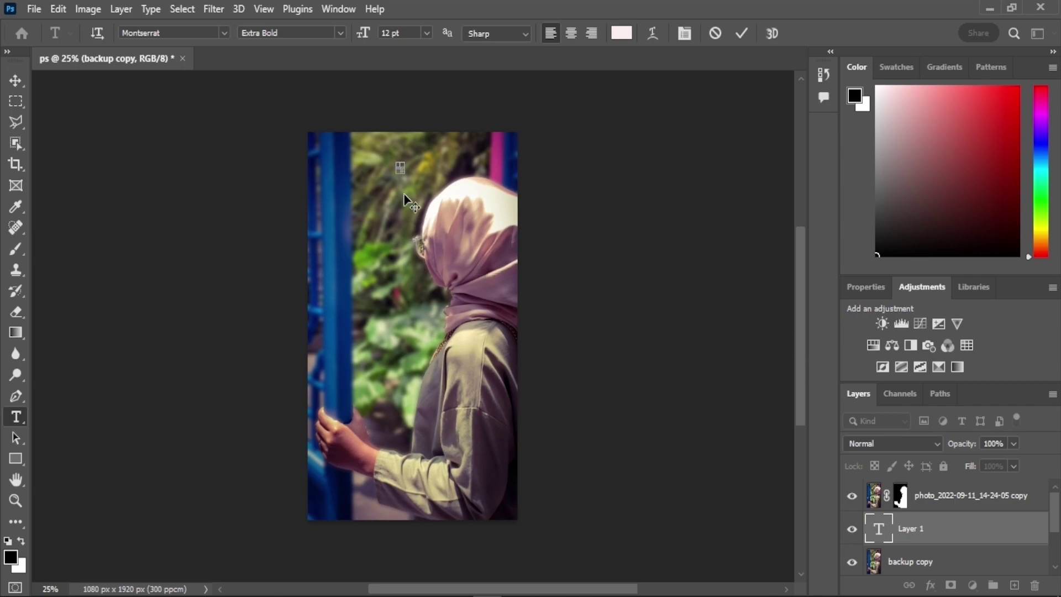
pyautogui.write('VZly')
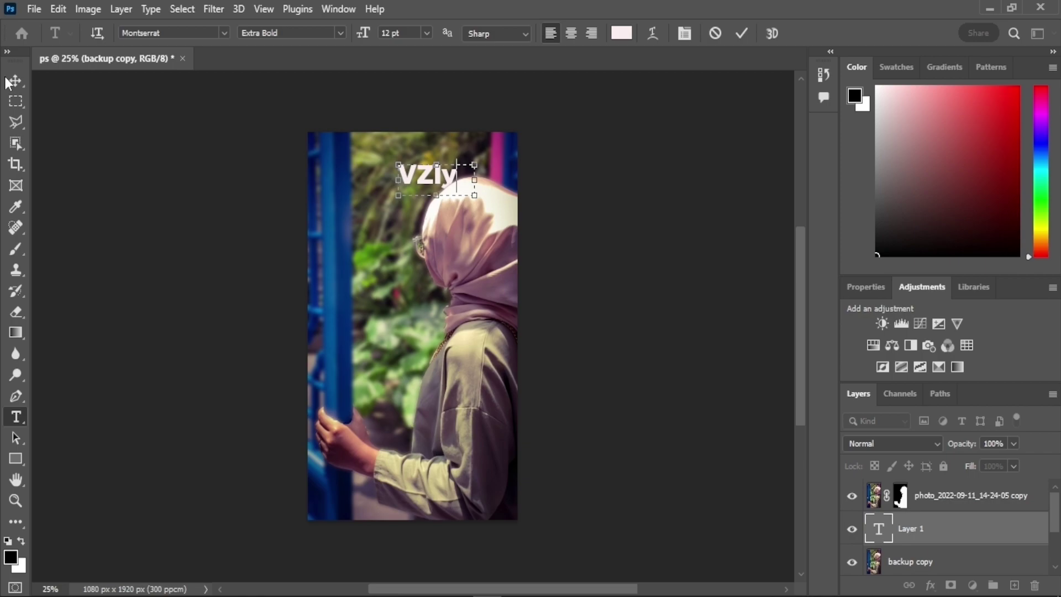
pyautogui.hotkey('ctrl', 'Return')
pyautogui.press('v')
pyautogui.moveTo(433, 181); pyautogui.dragTo(421, 171)
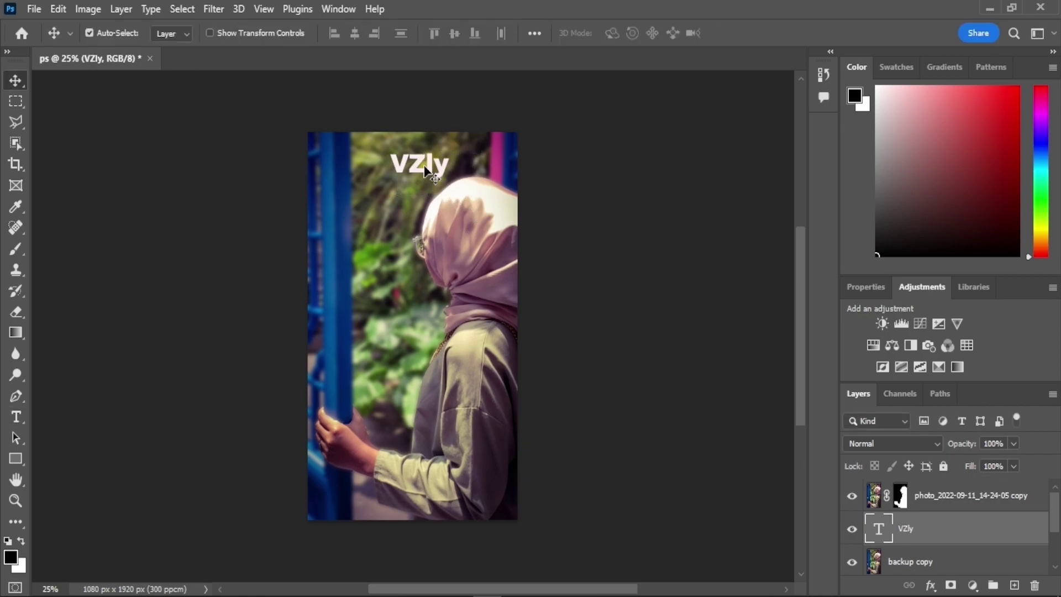
# Enlarge the VZly text to 20 pt and reposition it at the top of the photo.
pyautogui.press('t')
pyautogui.doubleClick(420, 166)
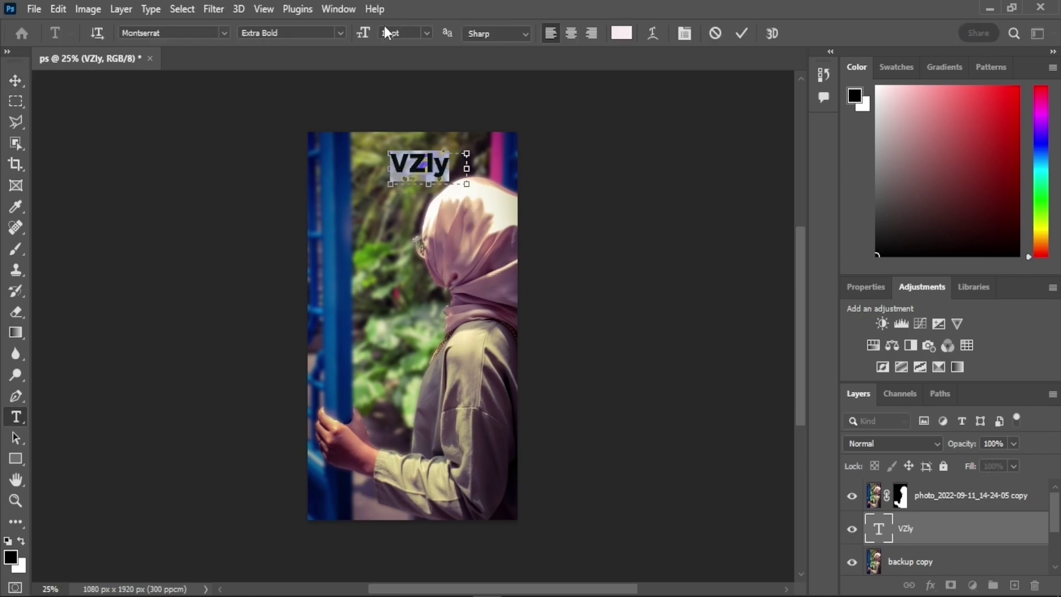
pyautogui.moveTo(365, 34); pyautogui.dragTo(387, 34)
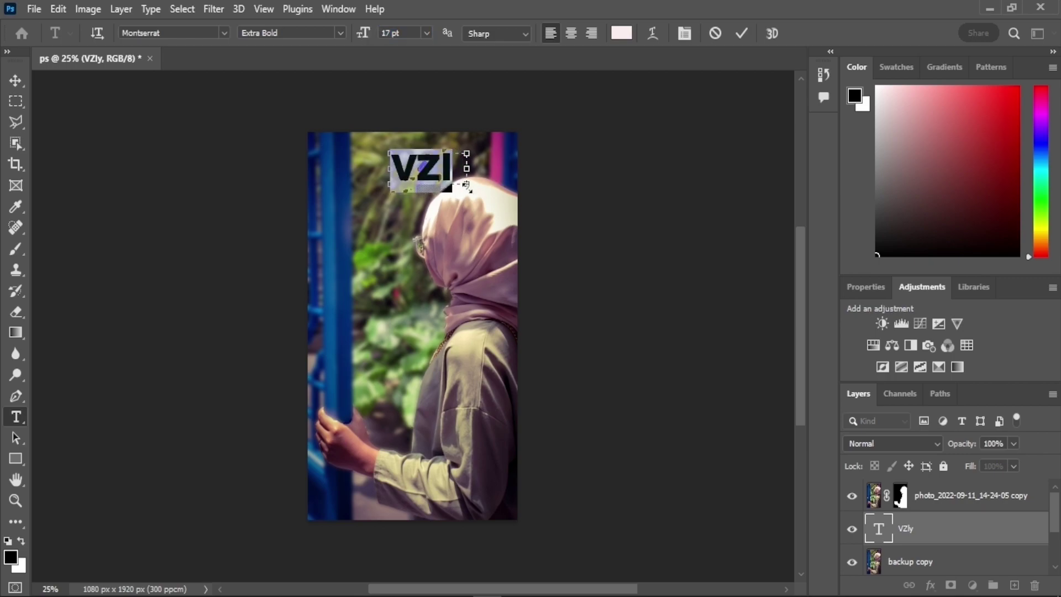
pyautogui.moveTo(467, 183); pyautogui.dragTo(674, 337)
pyautogui.doubleClick(407, 34)
pyautogui.write('20')
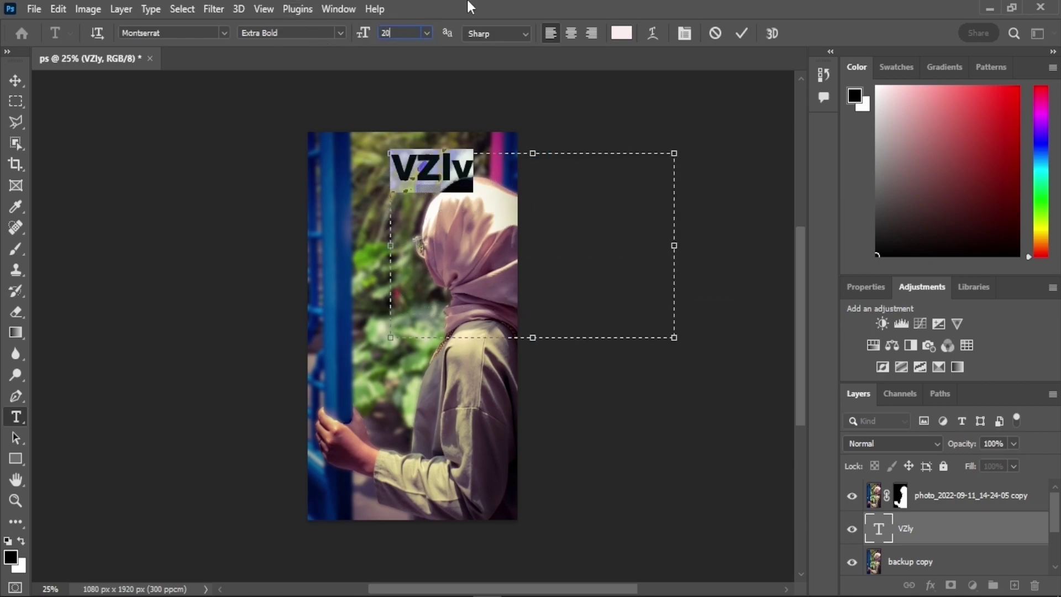
pyautogui.press('Tab')
pyautogui.hotkey('ctrl', 'Return')
pyautogui.press('v')
pyautogui.moveTo(435, 174); pyautogui.dragTo(403, 161)
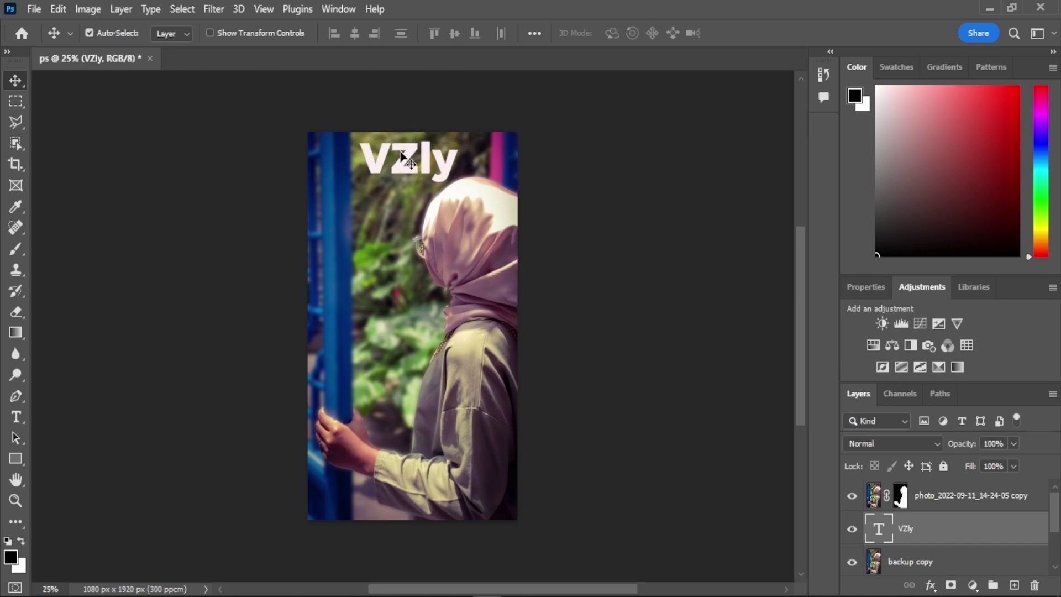
# Change the VZly text colour to white and drag its layer above the masked subject.
pyautogui.doubleClick(419, 174)
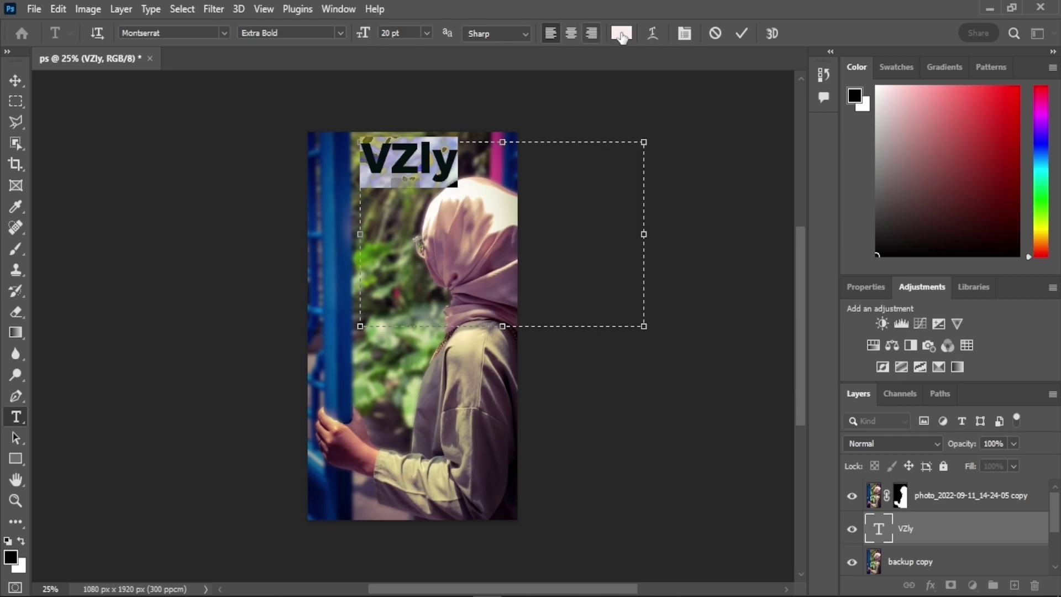
pyautogui.click(621, 33)
pyautogui.moveTo(440, 178); pyautogui.dragTo(476, 169)
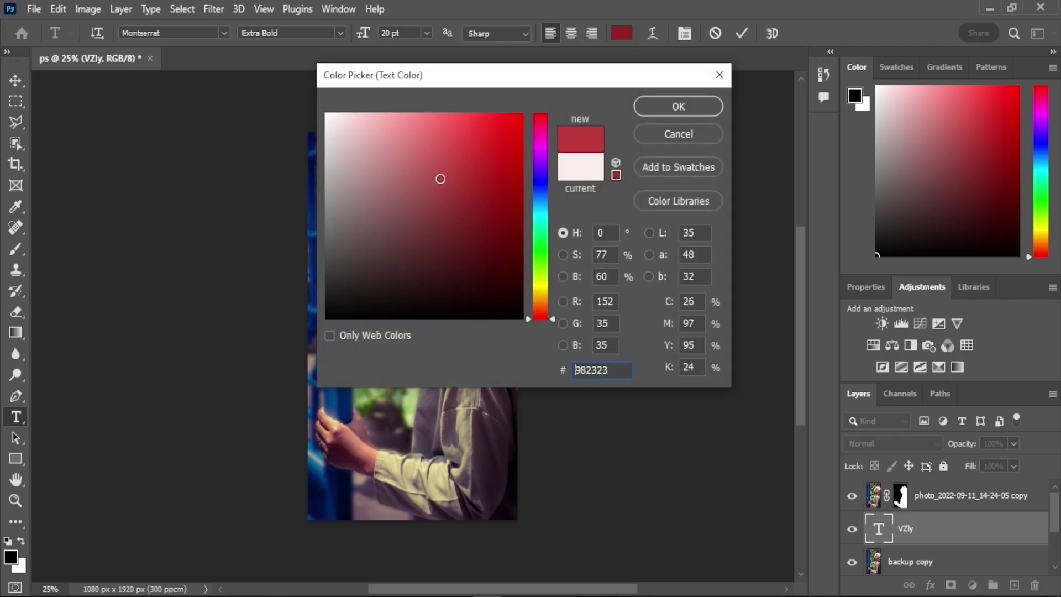
pyautogui.click(697, 111)
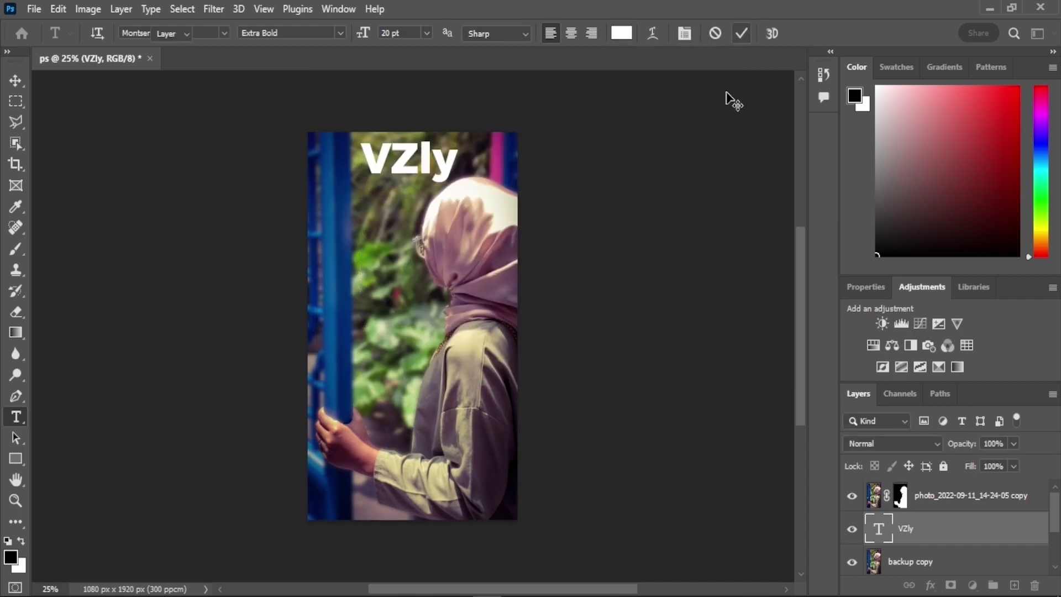
pyautogui.hotkey('ctrl', 'Return')
pyautogui.press('v')
pyautogui.moveTo(955, 531)
pyautogui.mouseDown()
pyautogui.moveTo(977, 487)
pyautogui.moveTo(942, 491)
pyautogui.mouseUp()
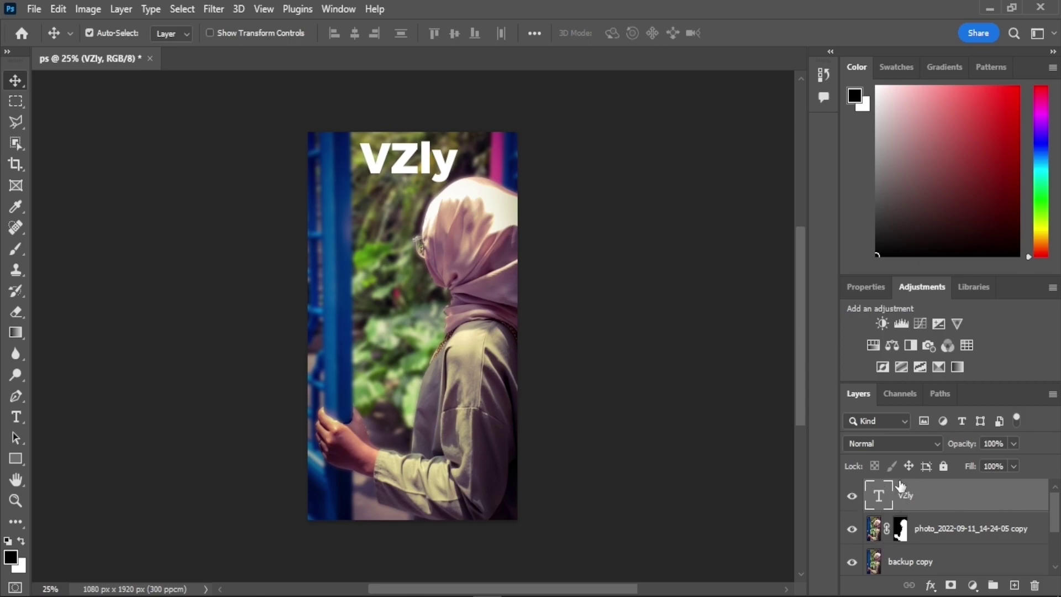
# Apply a black Multiply drop shadow to VZly: opacity 44%, distance 19 px, spread 33%, size 9 px.
pyautogui.doubleClick(962, 500)
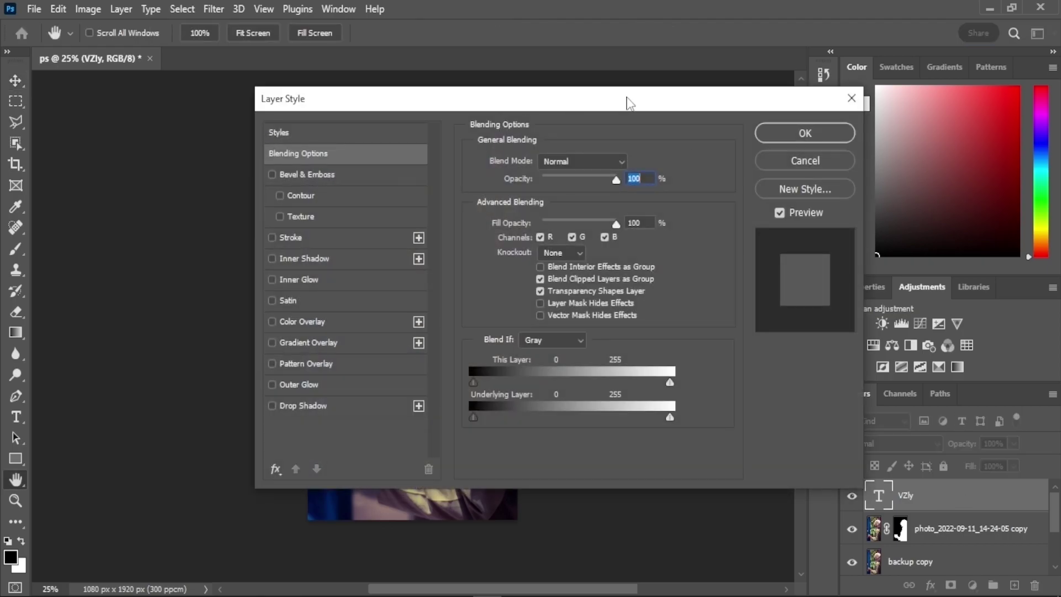
pyautogui.moveTo(629, 104); pyautogui.dragTo(863, 133)
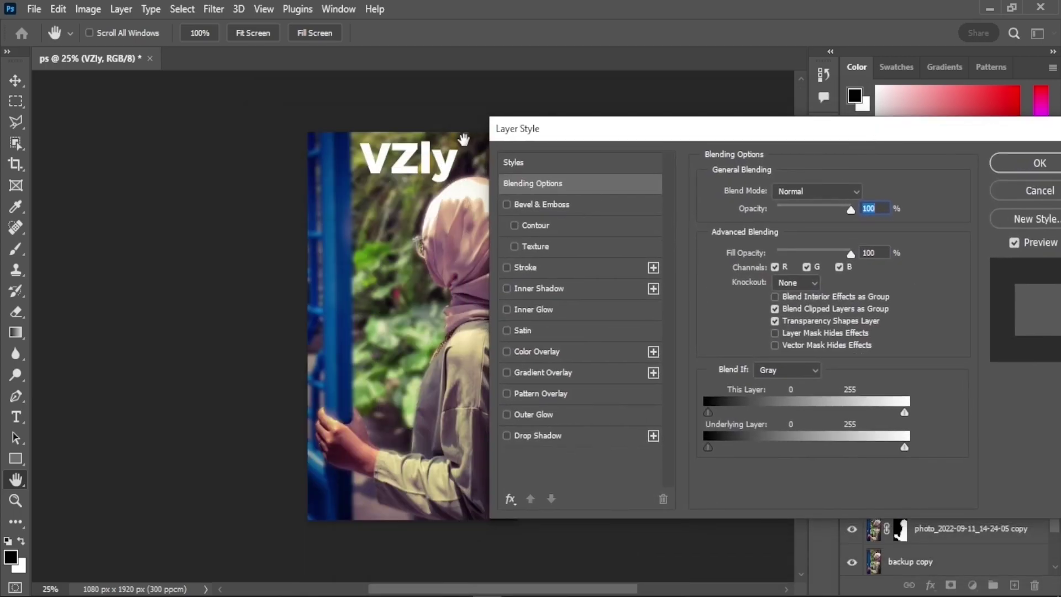
pyautogui.click(507, 436)
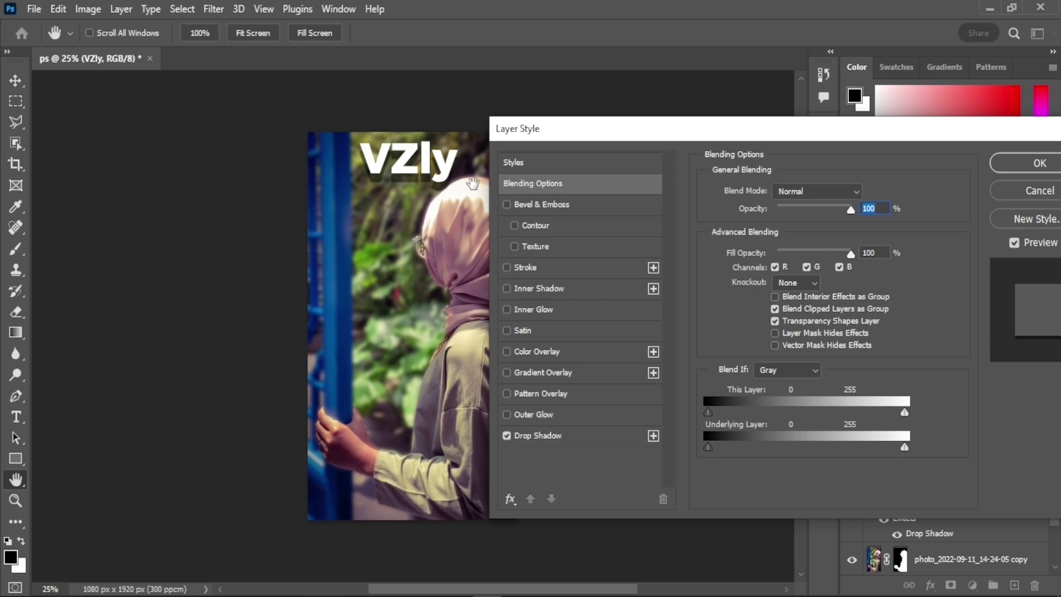
pyautogui.moveTo(818, 133); pyautogui.dragTo(898, 83)
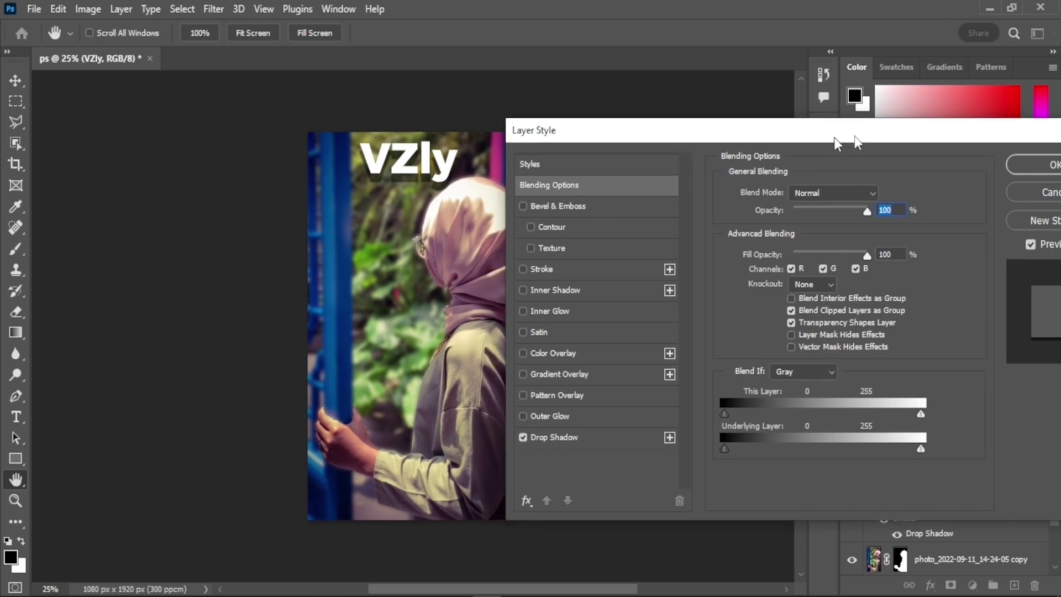
pyautogui.click(652, 388)
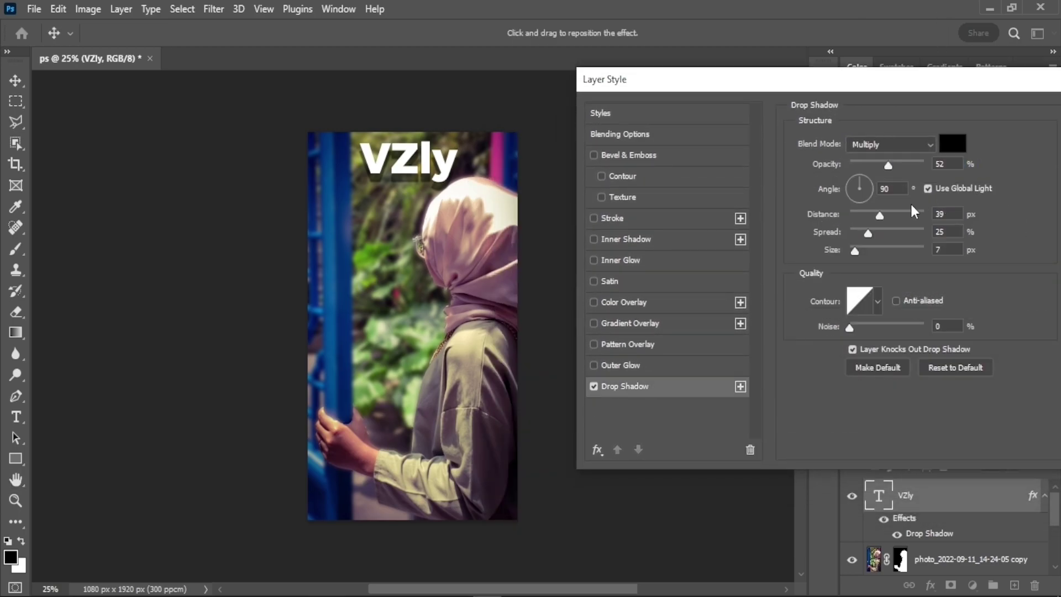
pyautogui.click(917, 146)
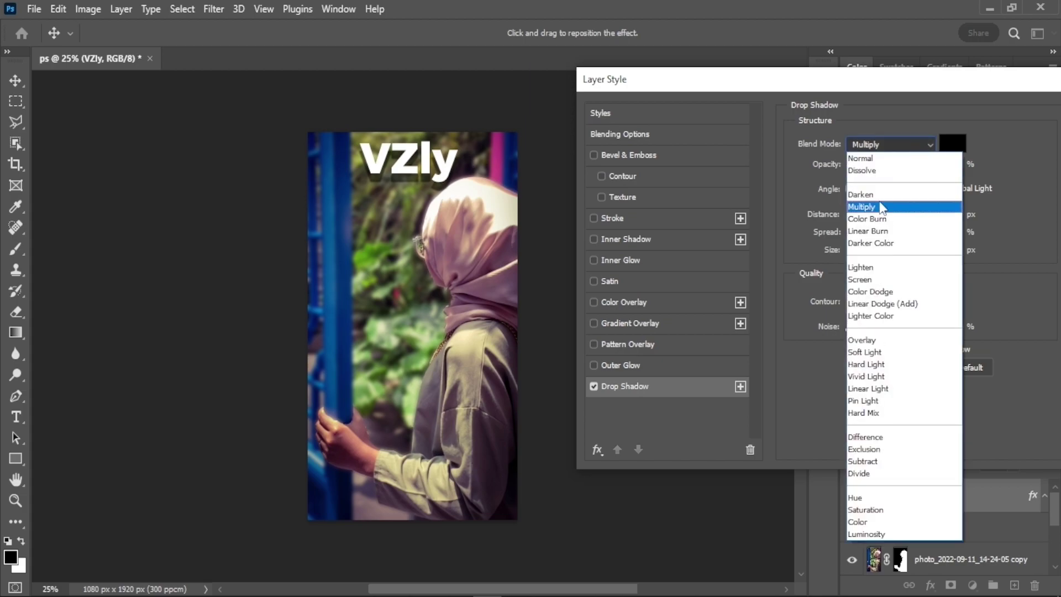
pyautogui.click(893, 136)
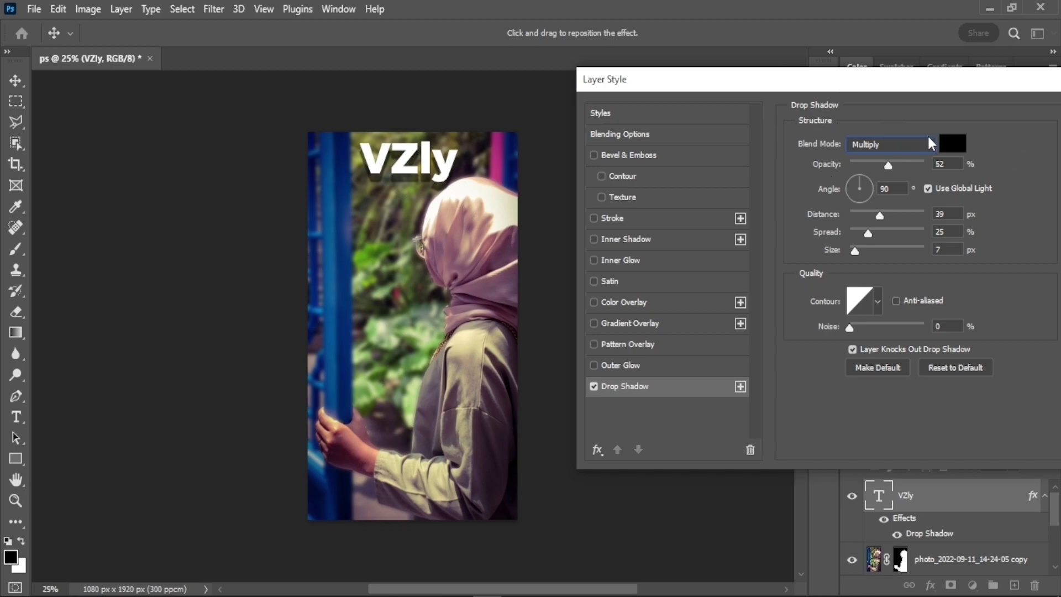
pyautogui.moveTo(888, 165); pyautogui.dragTo(882, 166)
pyautogui.moveTo(867, 233)
pyautogui.mouseDown()
pyautogui.moveTo(894, 233)
pyautogui.moveTo(864, 215)
pyautogui.moveTo(880, 233)
pyautogui.moveTo(856, 256)
pyautogui.mouseUp()
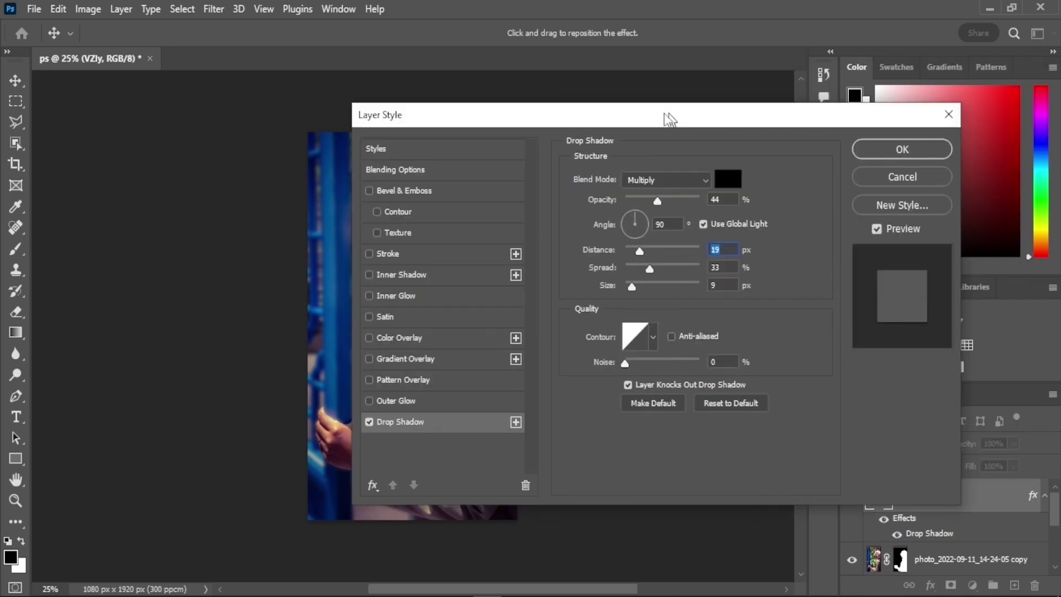
pyautogui.press('Return')
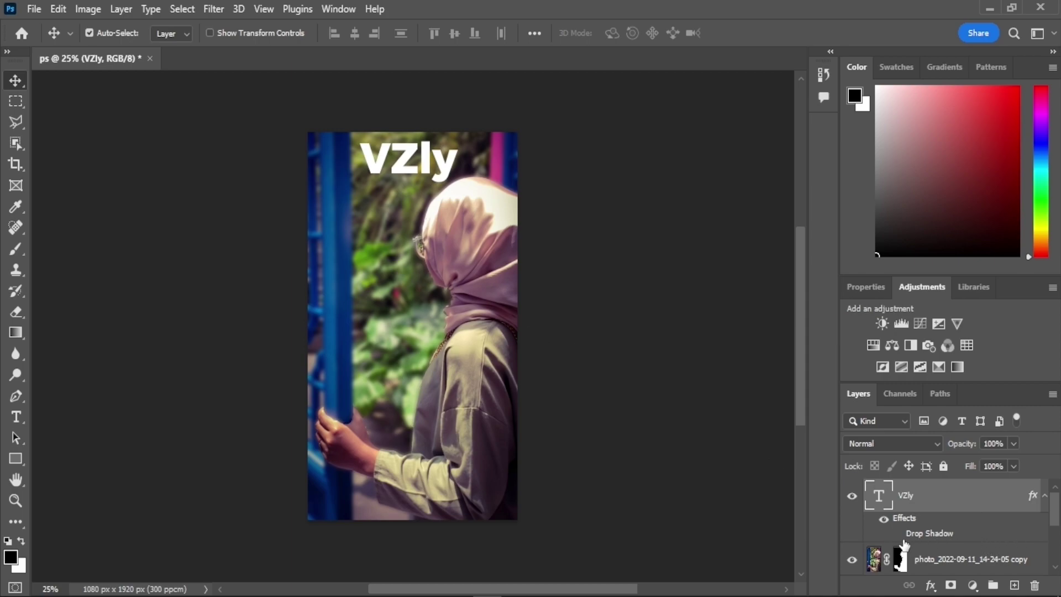
pyautogui.click(897, 536)
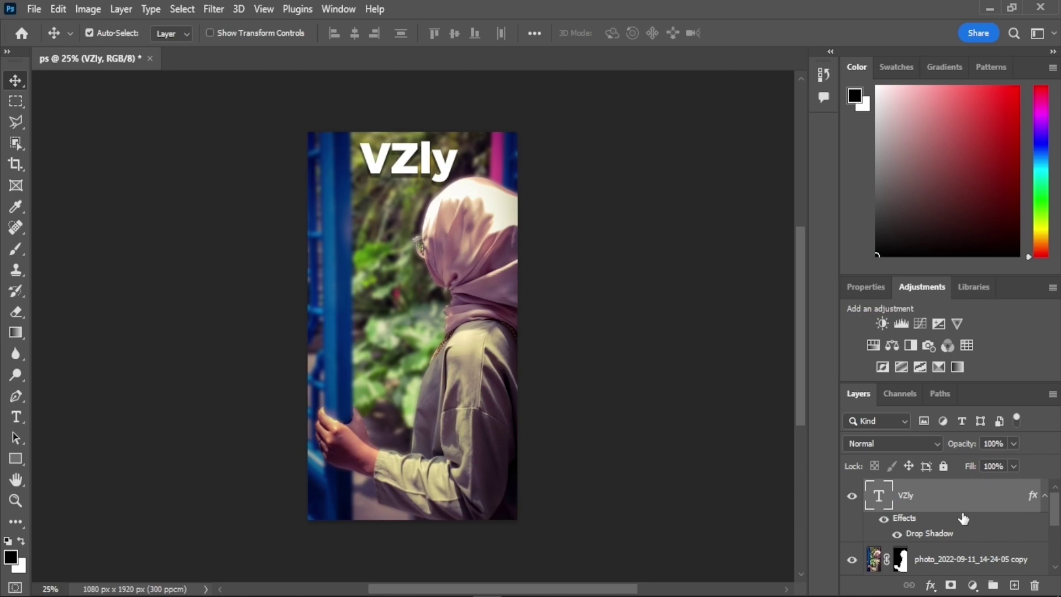
pyautogui.click(885, 522)
pyautogui.click(885, 522)
pyautogui.click(897, 536)
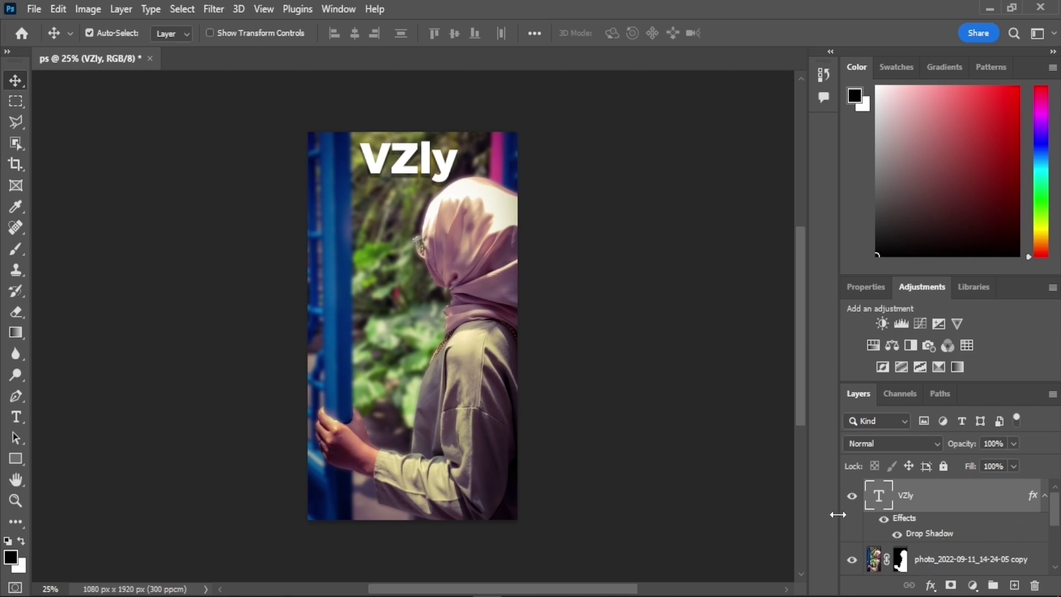